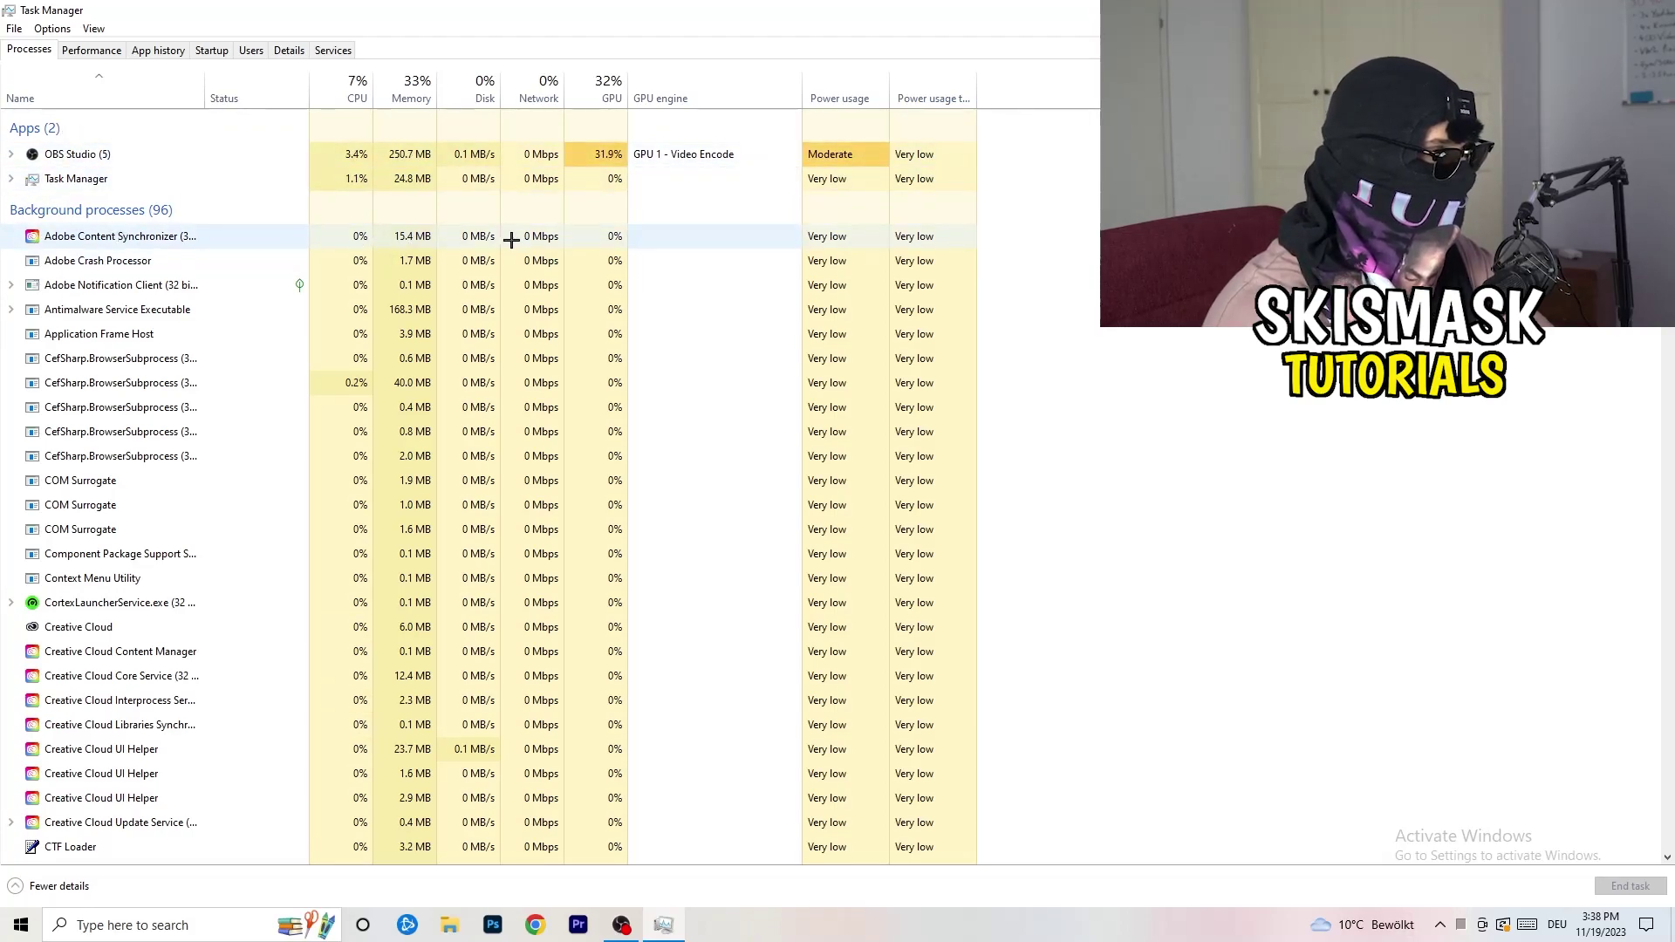
Try to end the Antimalware Service Executable background process
right_click(390, 308)
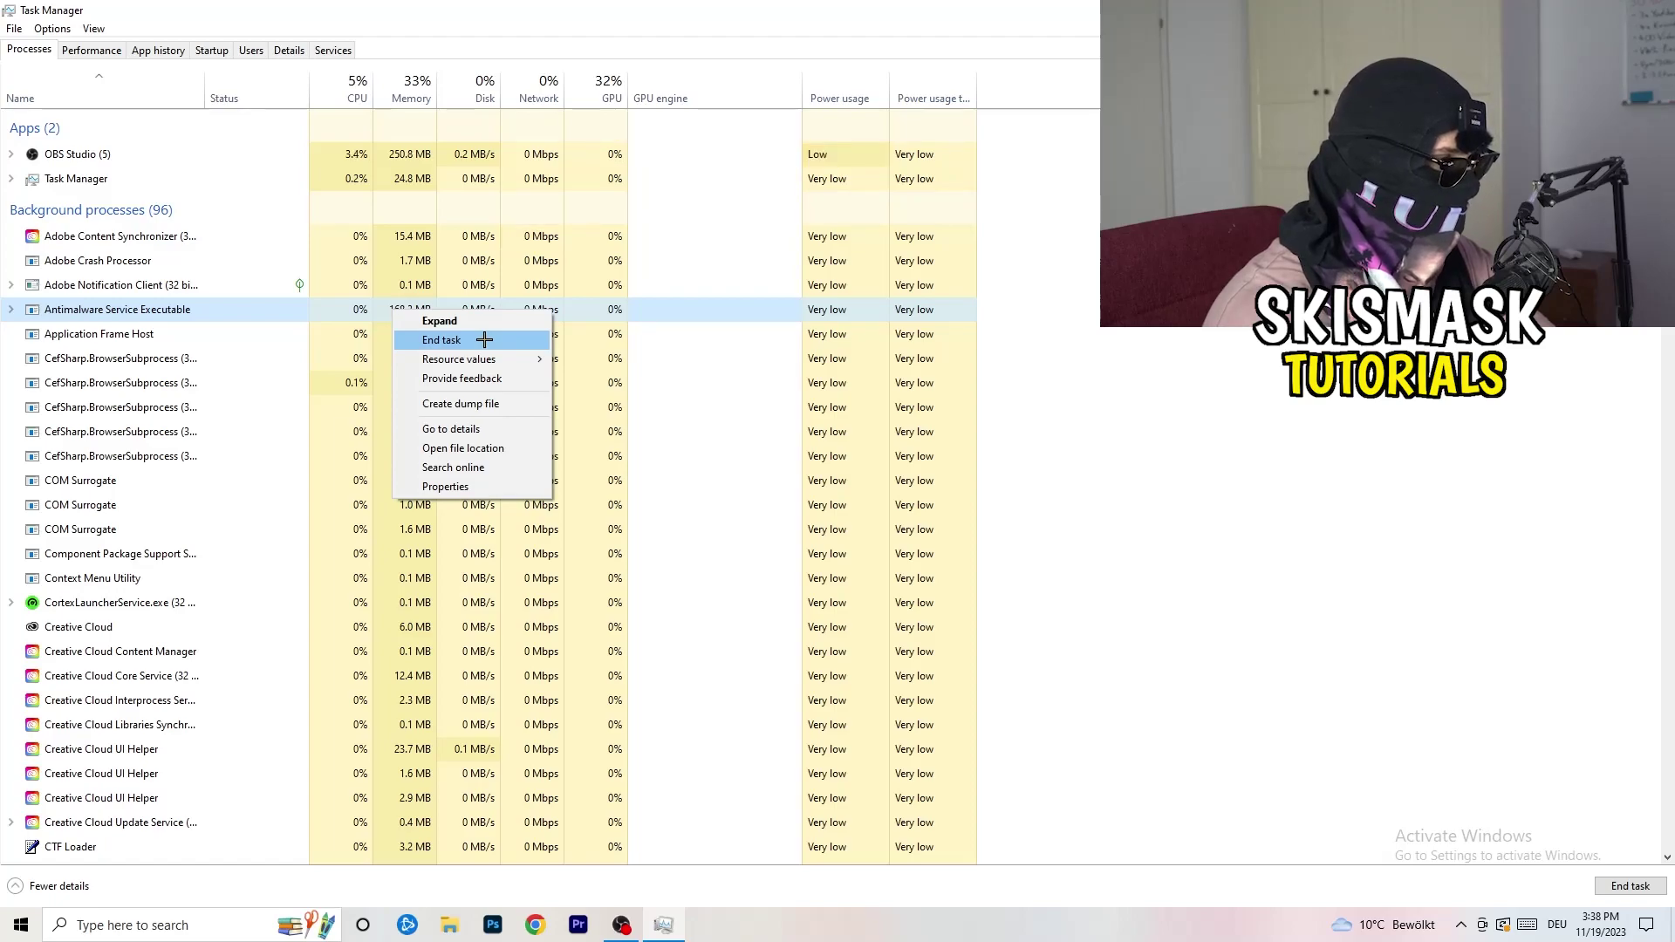
left_click(484, 339)
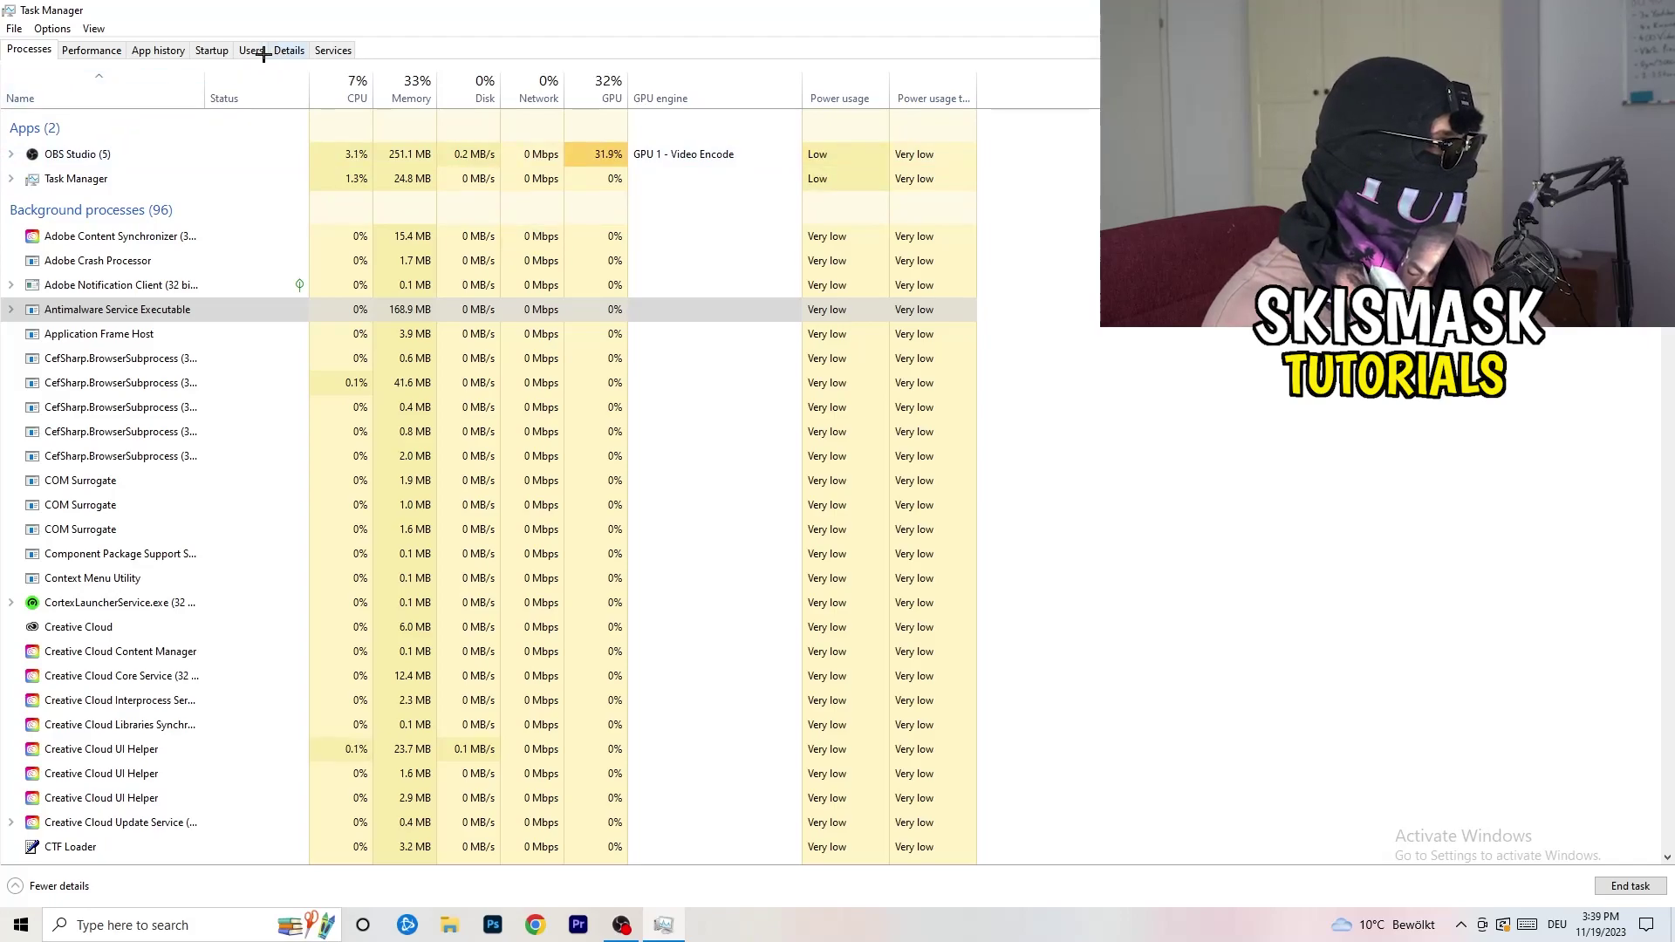
Review the startup apps and check the startup options available for Dropbox, EA and File Association Helper
left_click(212, 50)
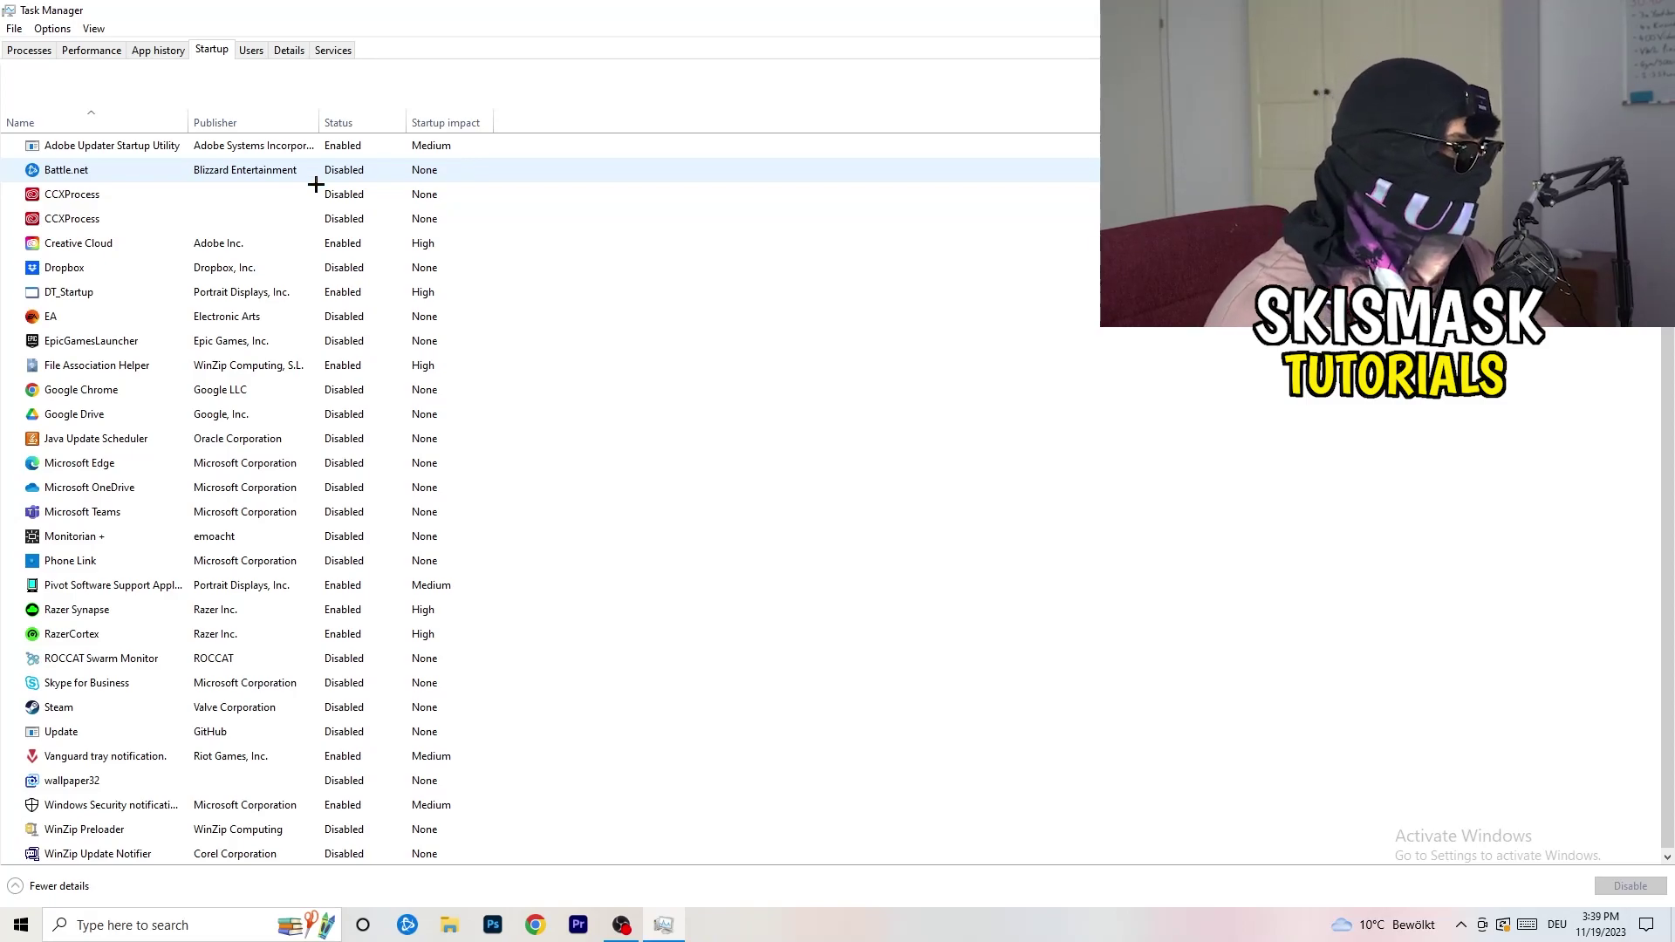
right_click(350, 264)
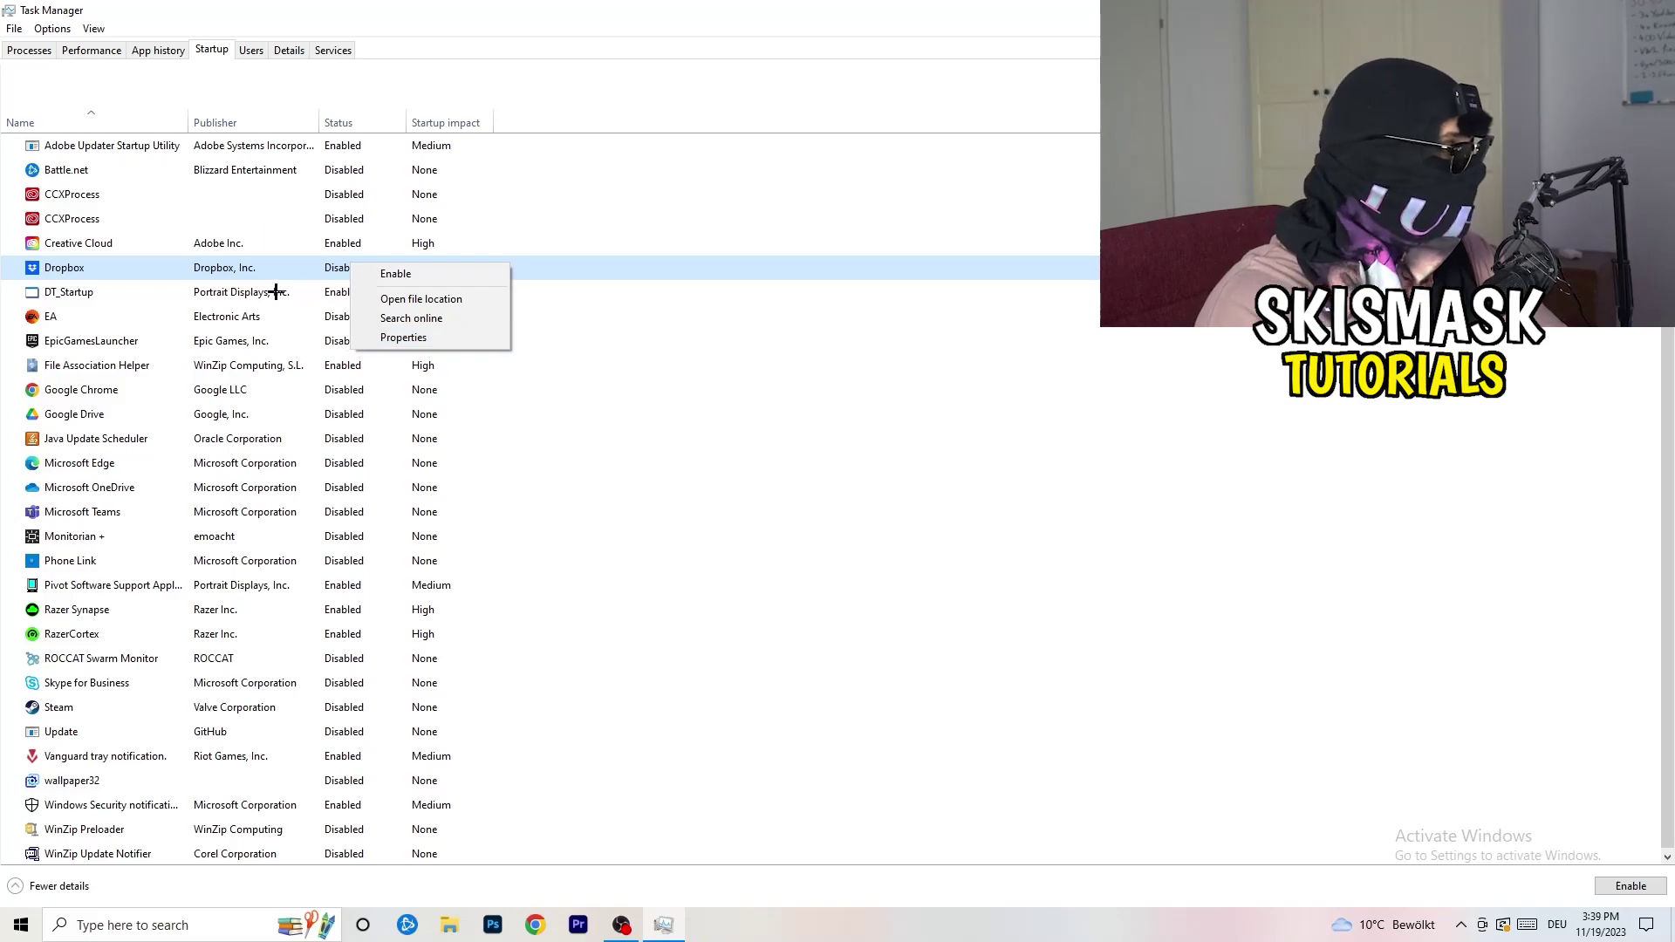
right_click(167, 321)
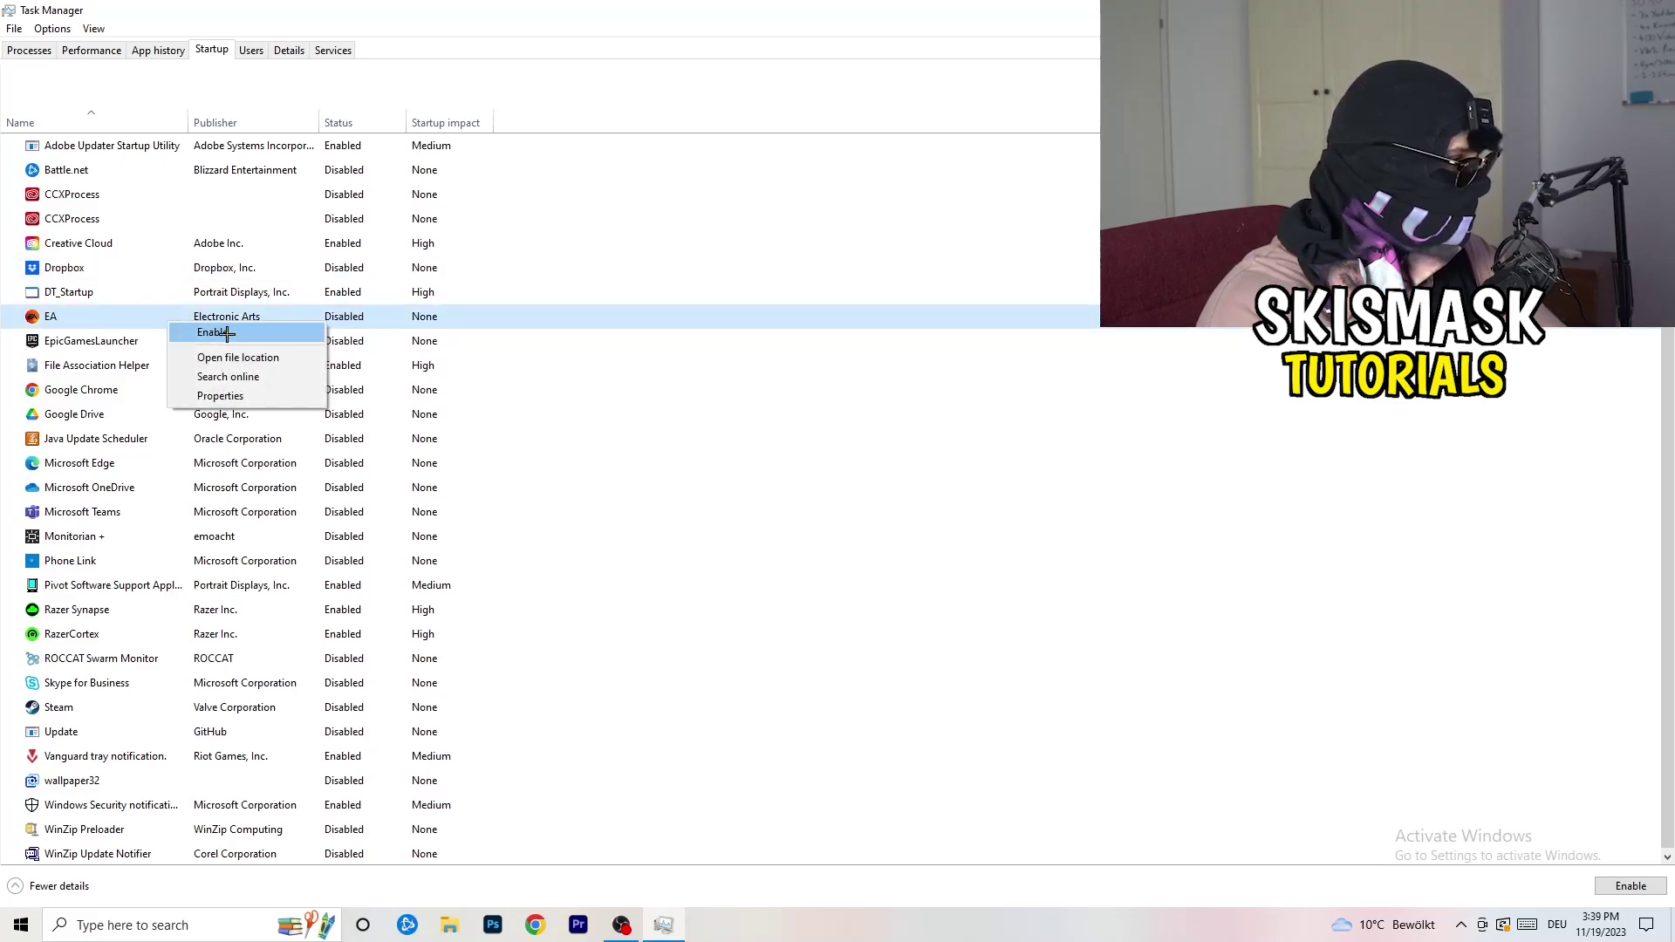
left_click(1114, 454)
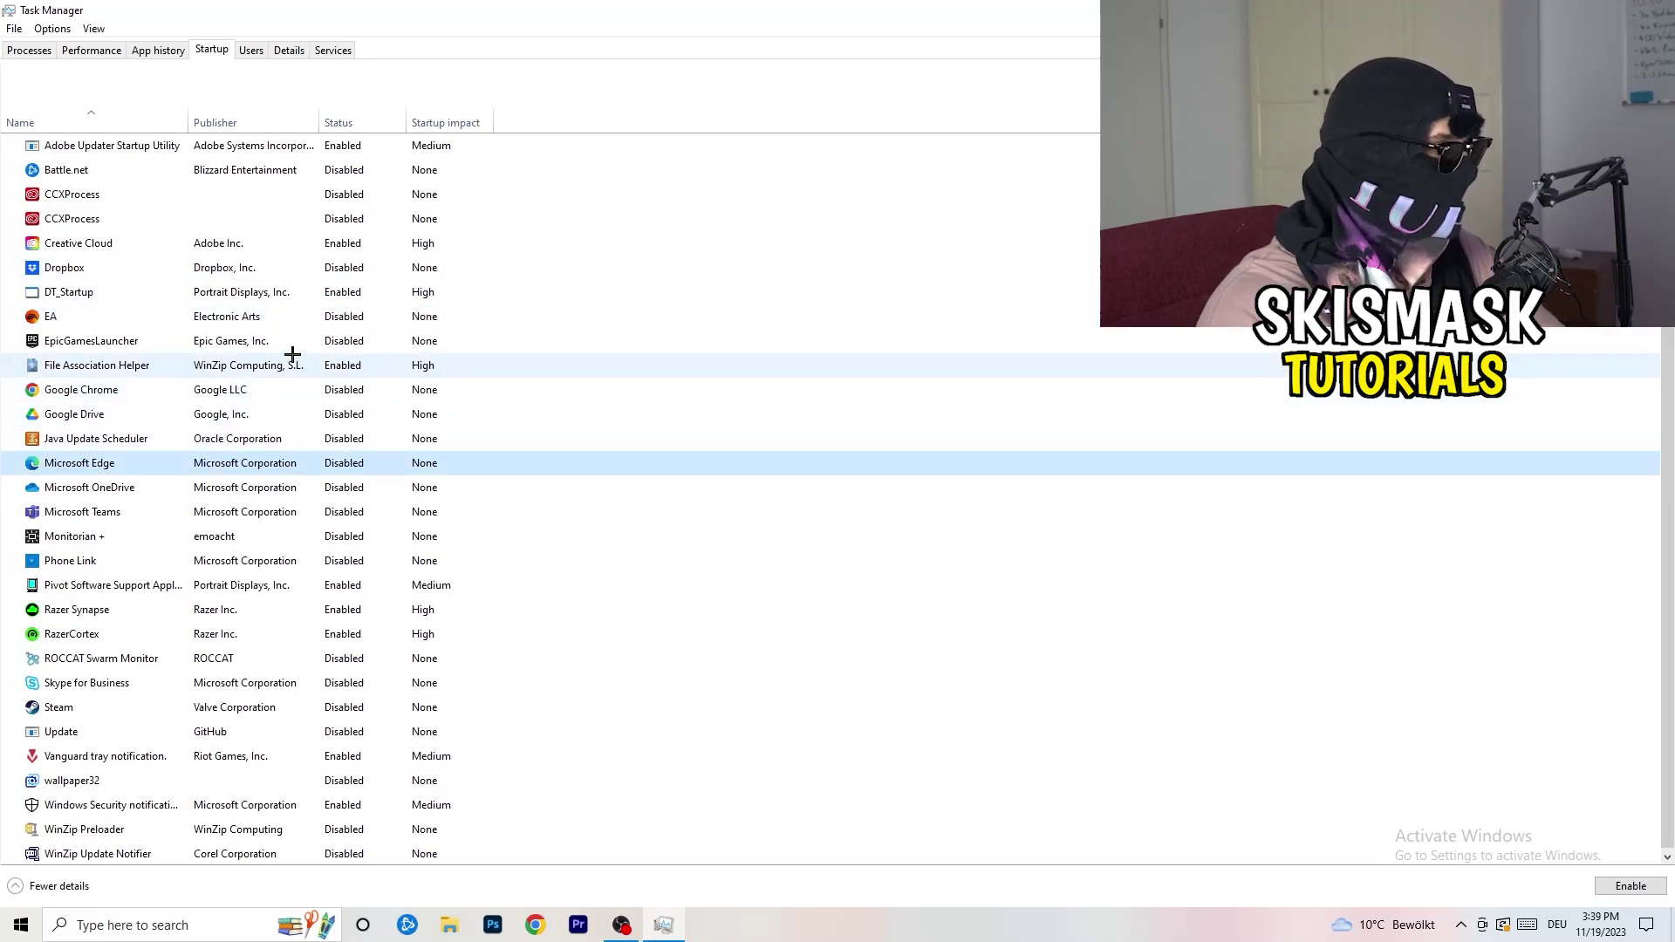
right_click(343, 370)
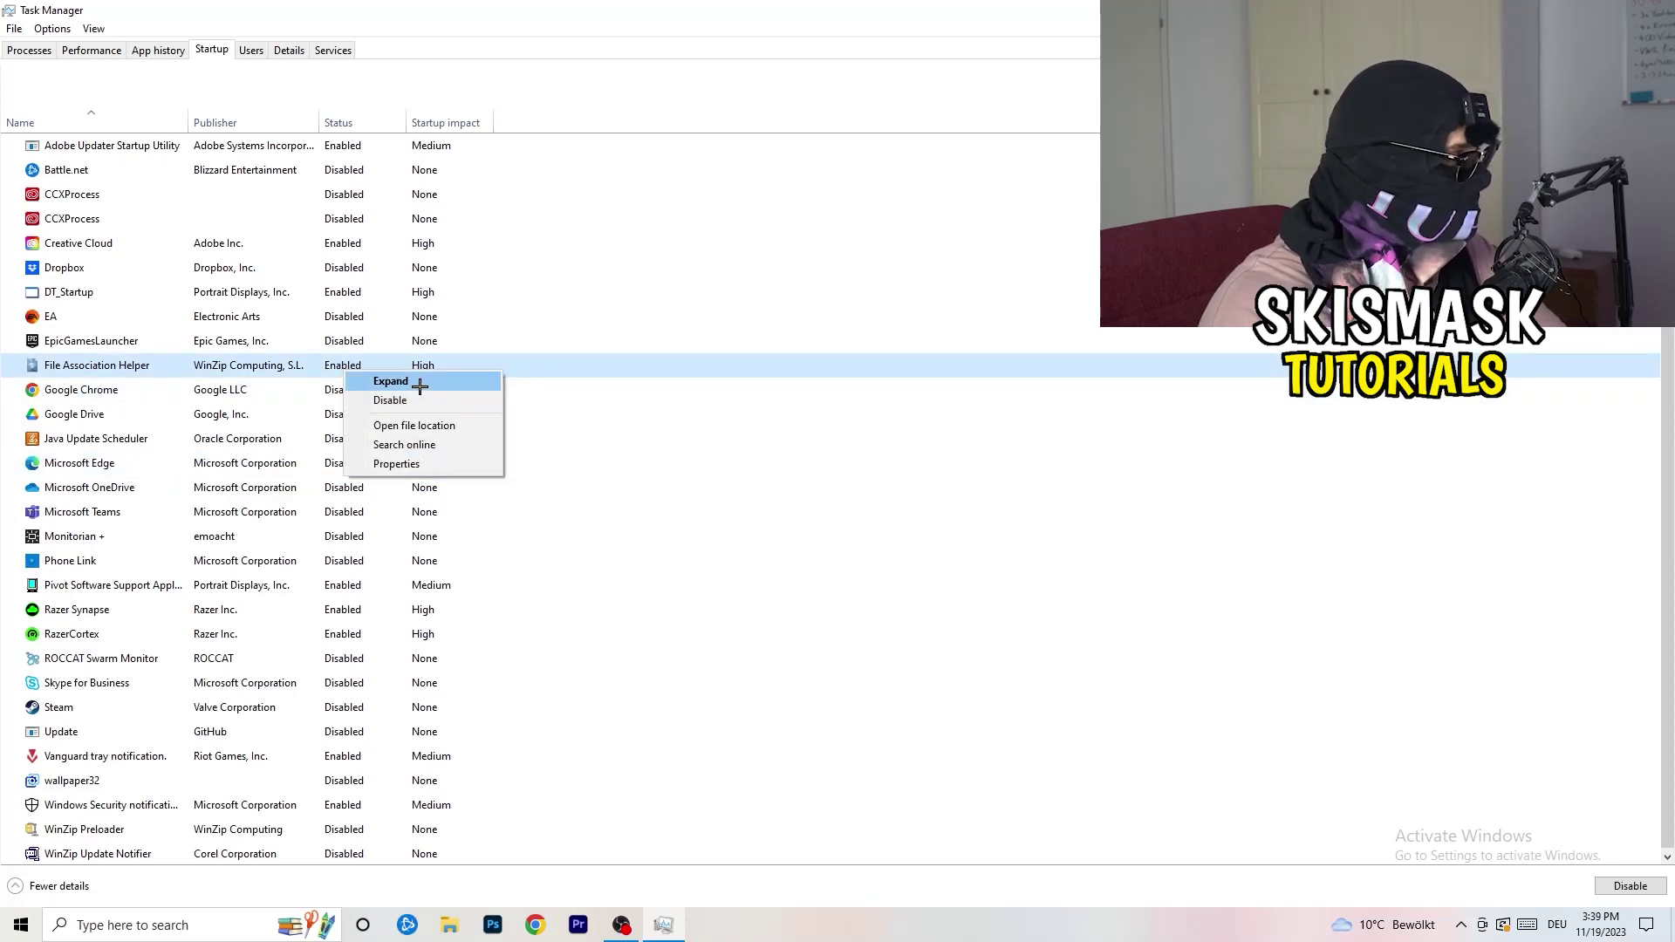
left_click(744, 438)
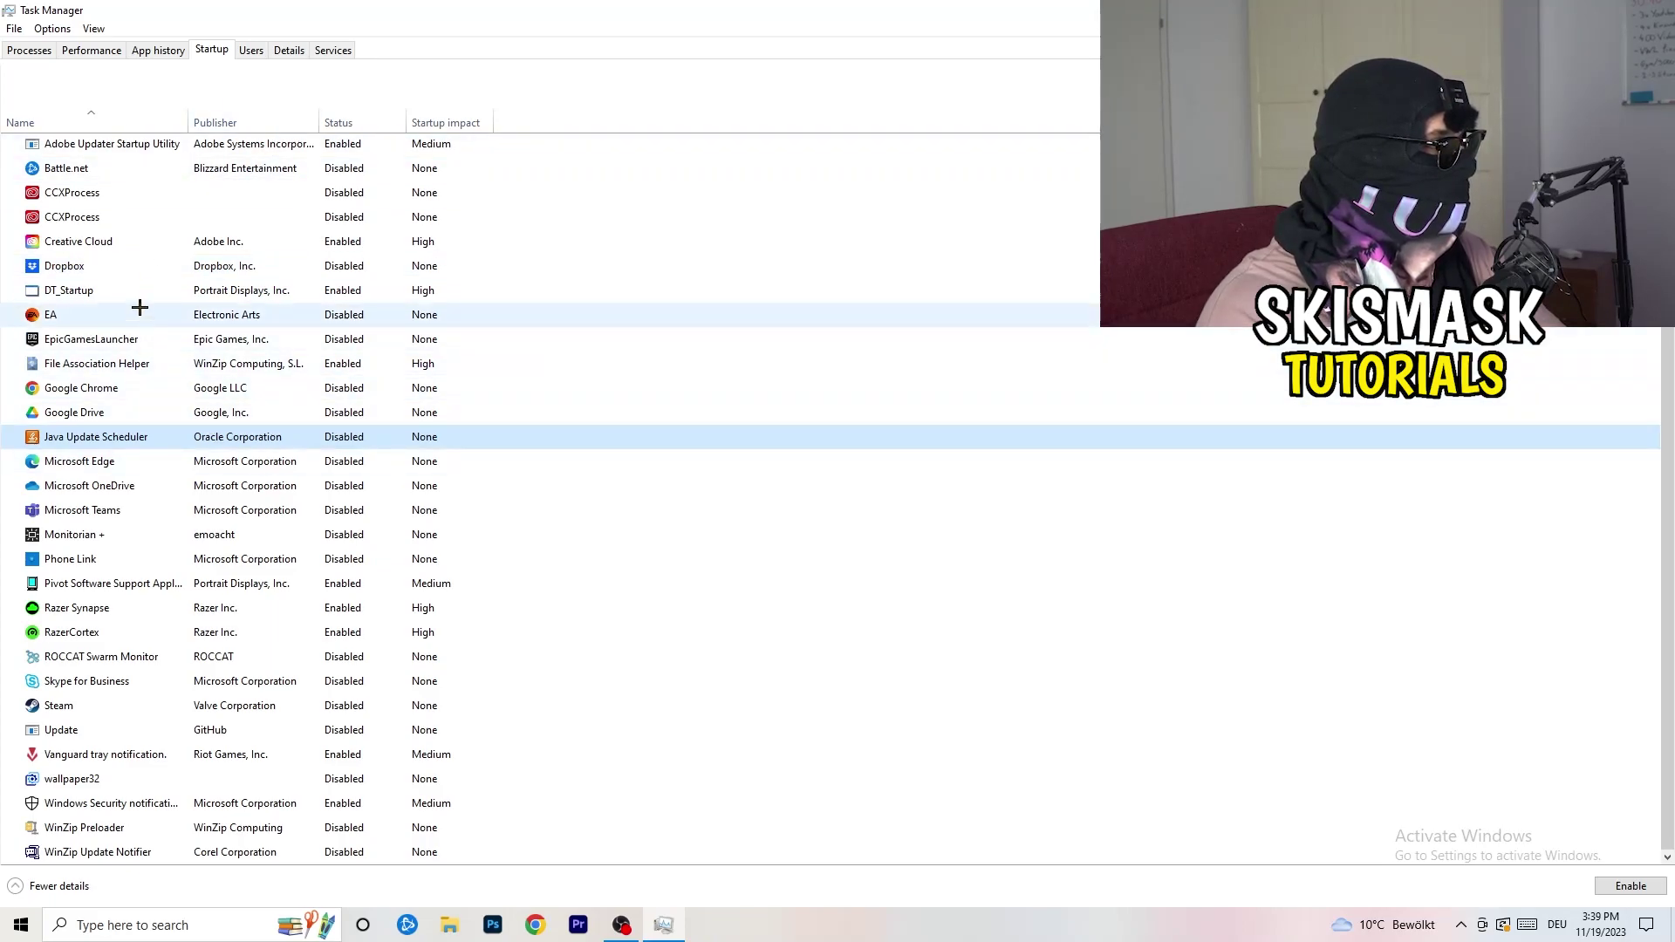
Inspect the priority options of the Dropbox crash handler process in the process details, and close Task Manager
left_click(97, 51)
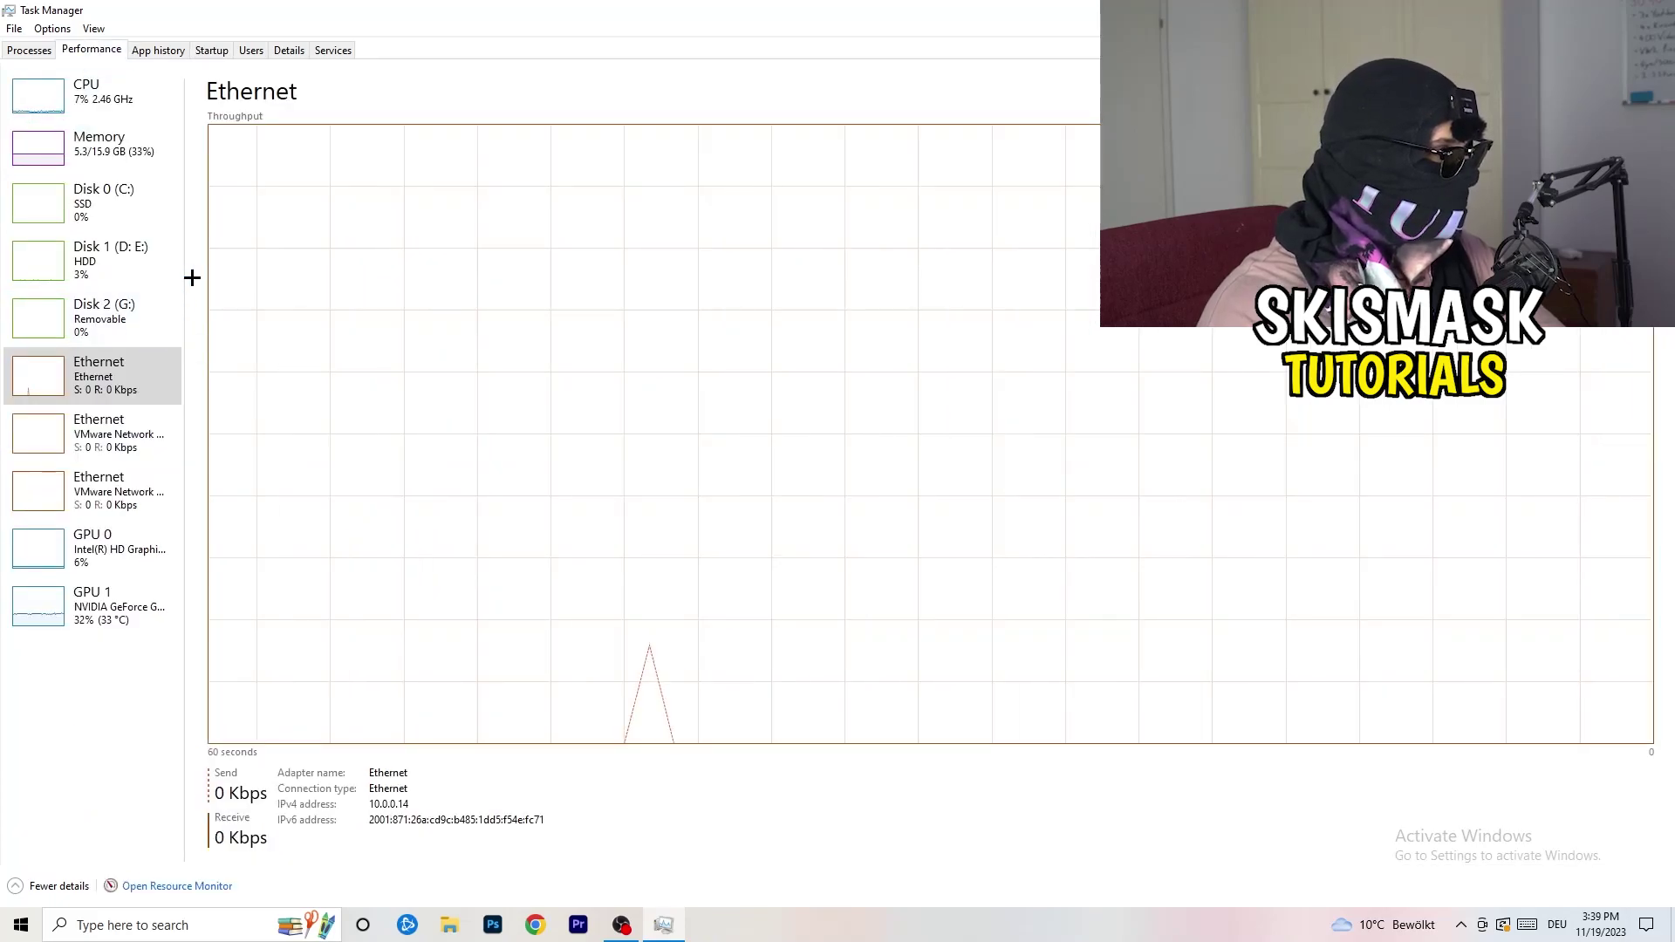
left_click(289, 50)
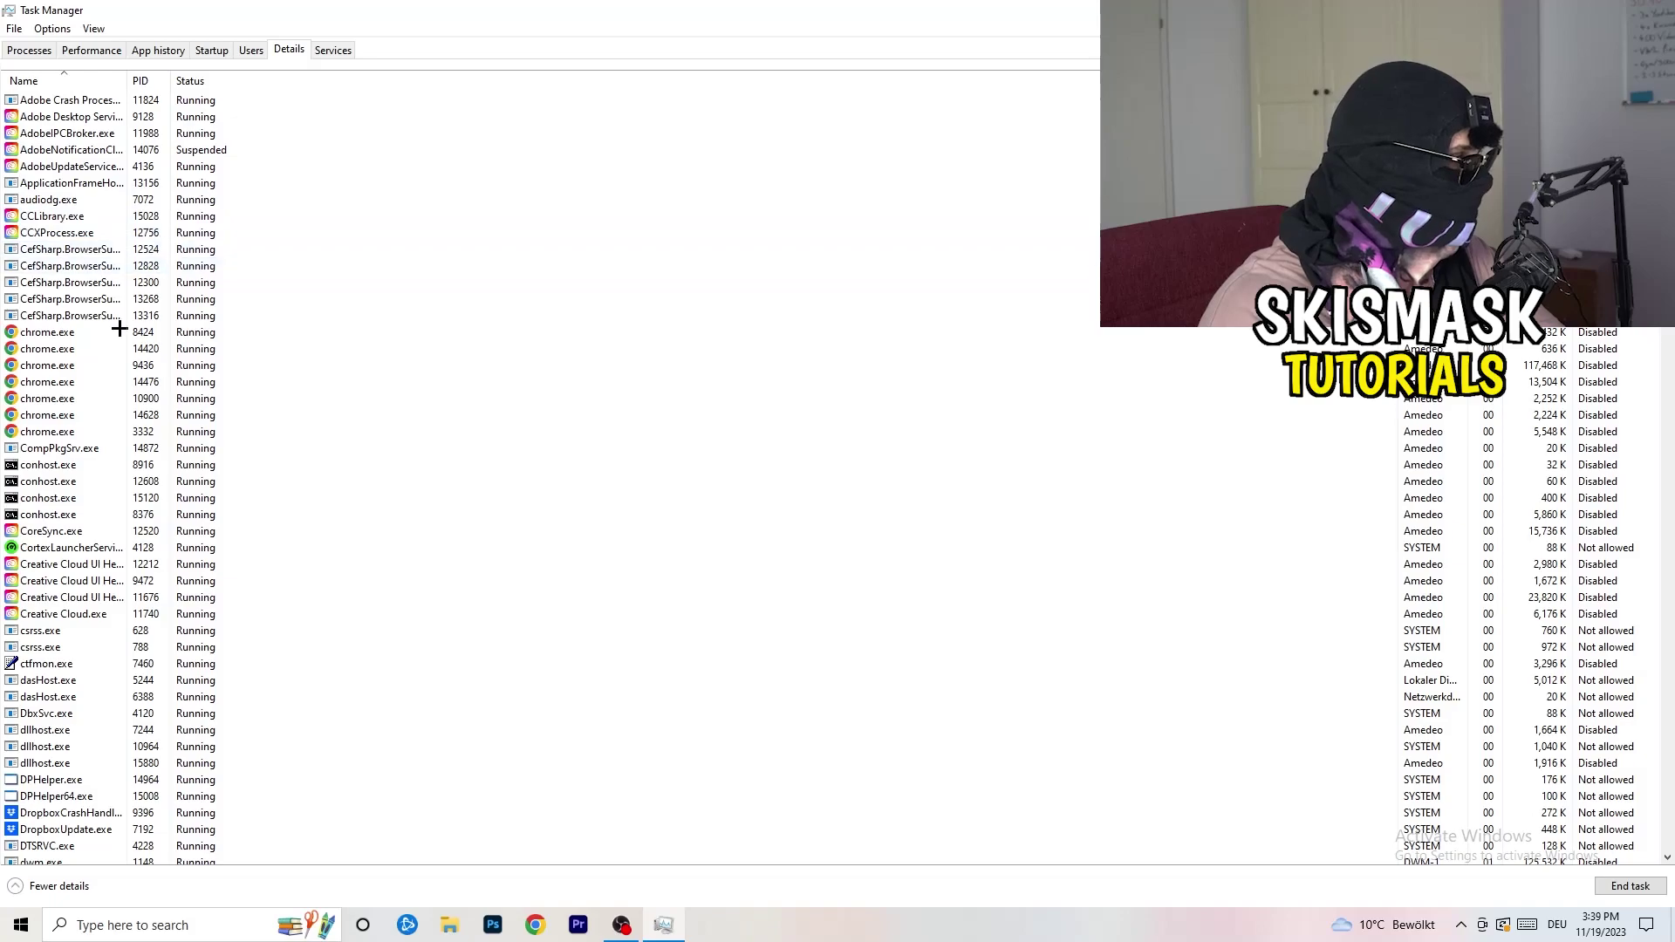
scroll(177, 445, "down", 6)
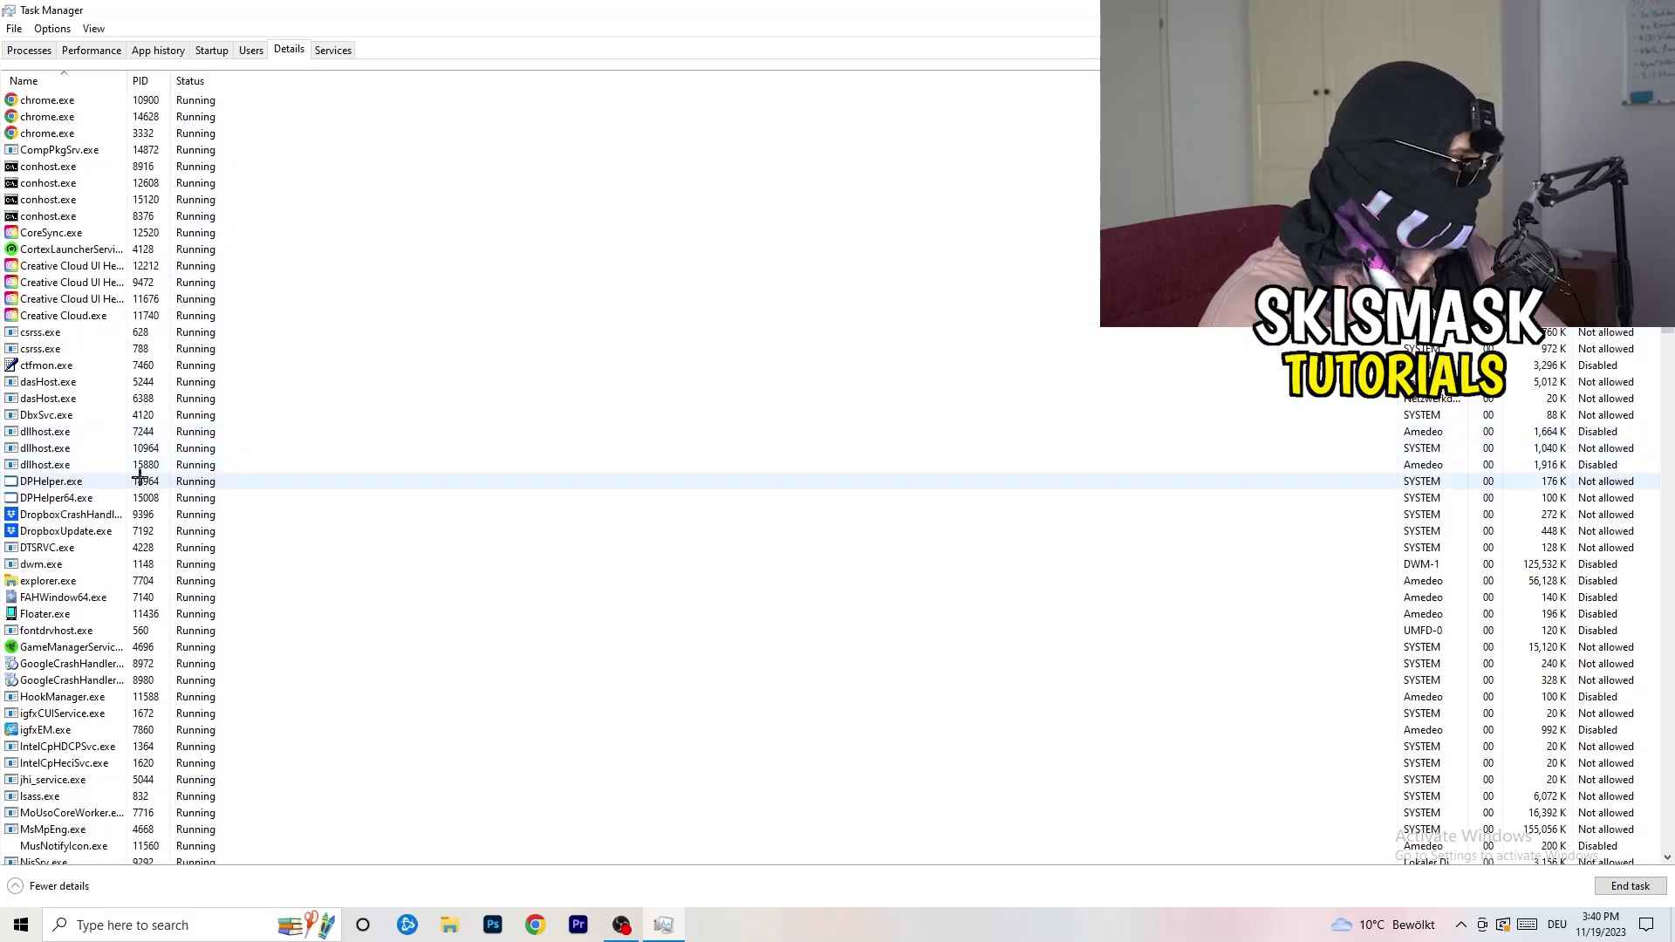
right_click(69, 518)
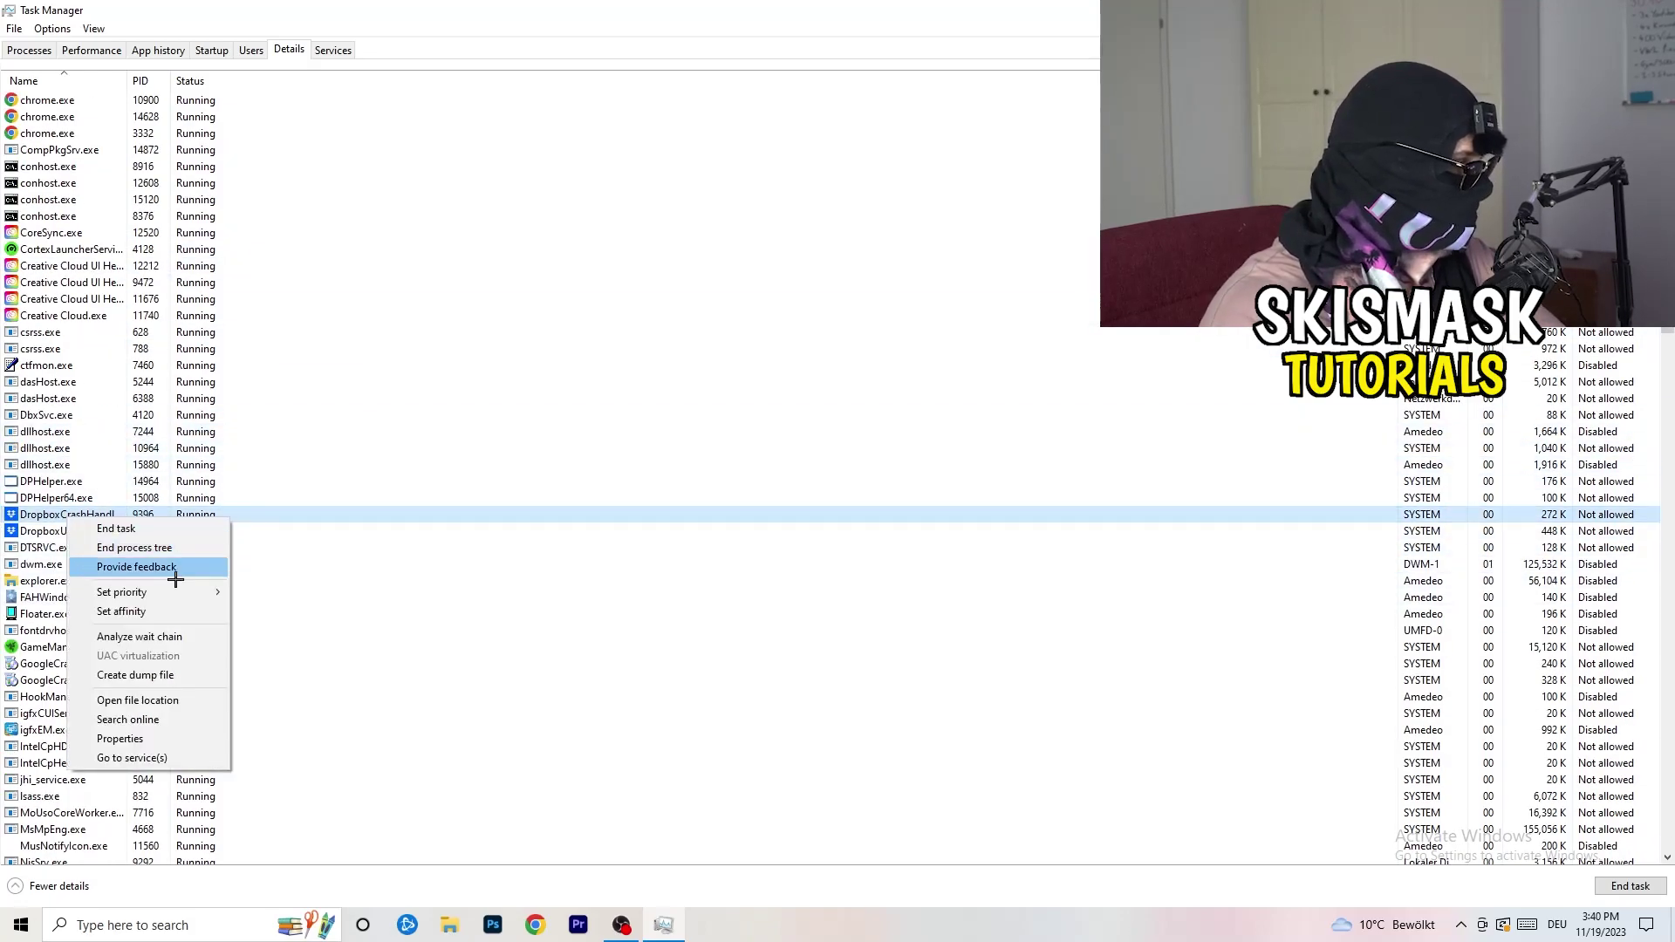
right_click(160, 520)
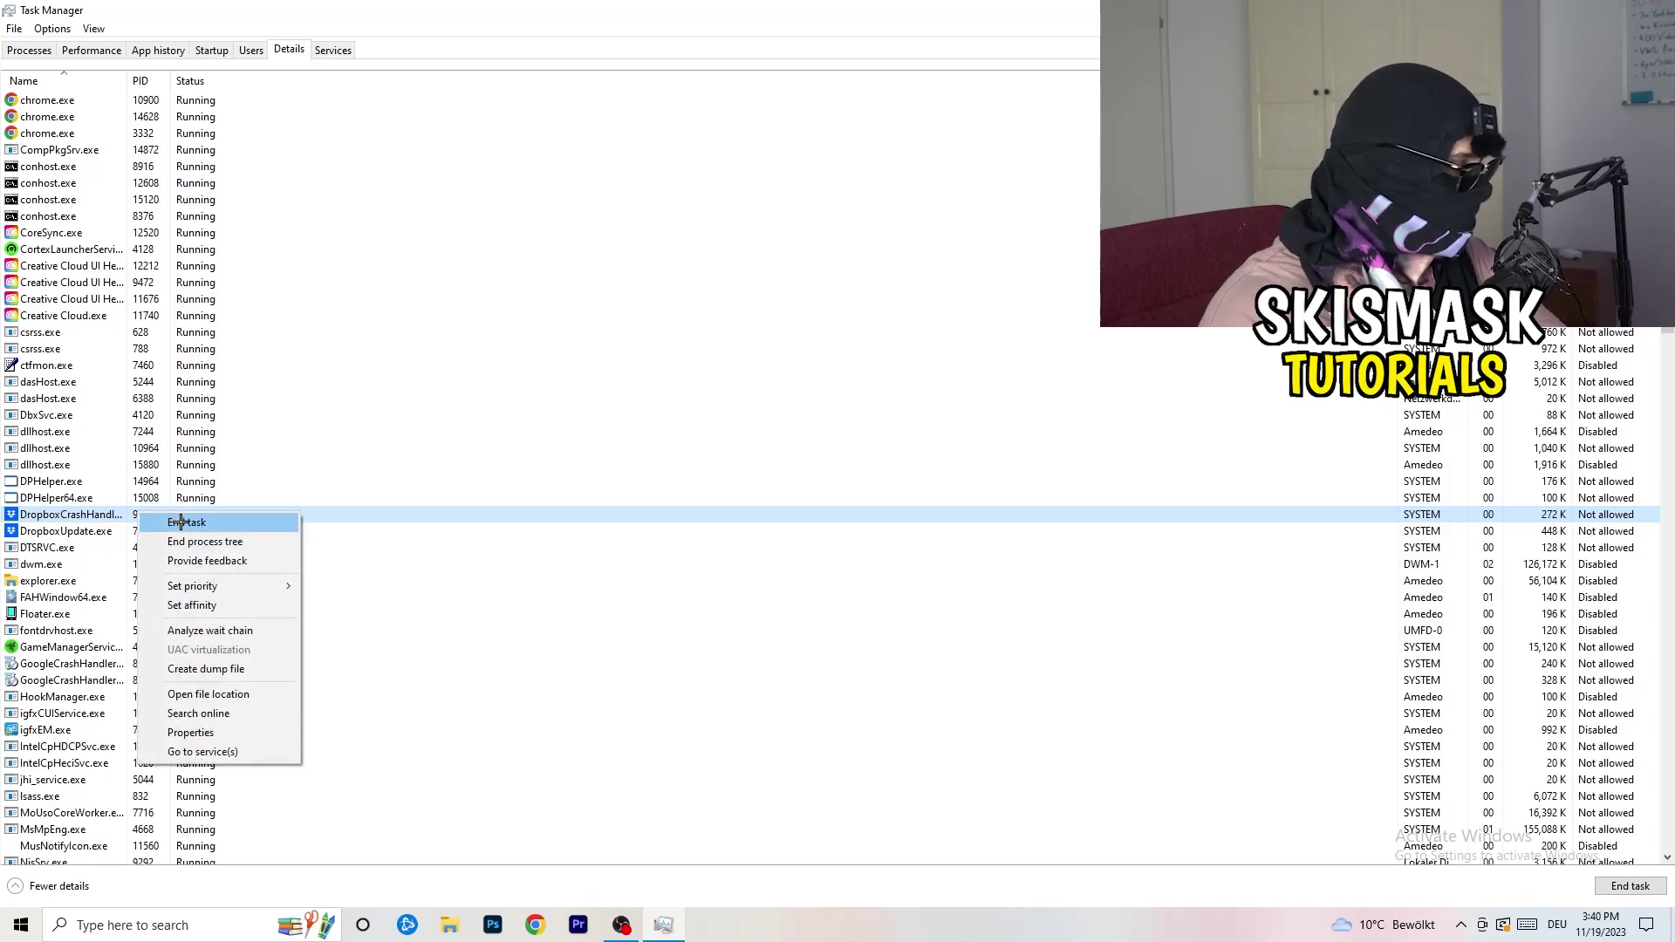
right_click(137, 516)
right_click(137, 515)
mouse_move(195, 588)
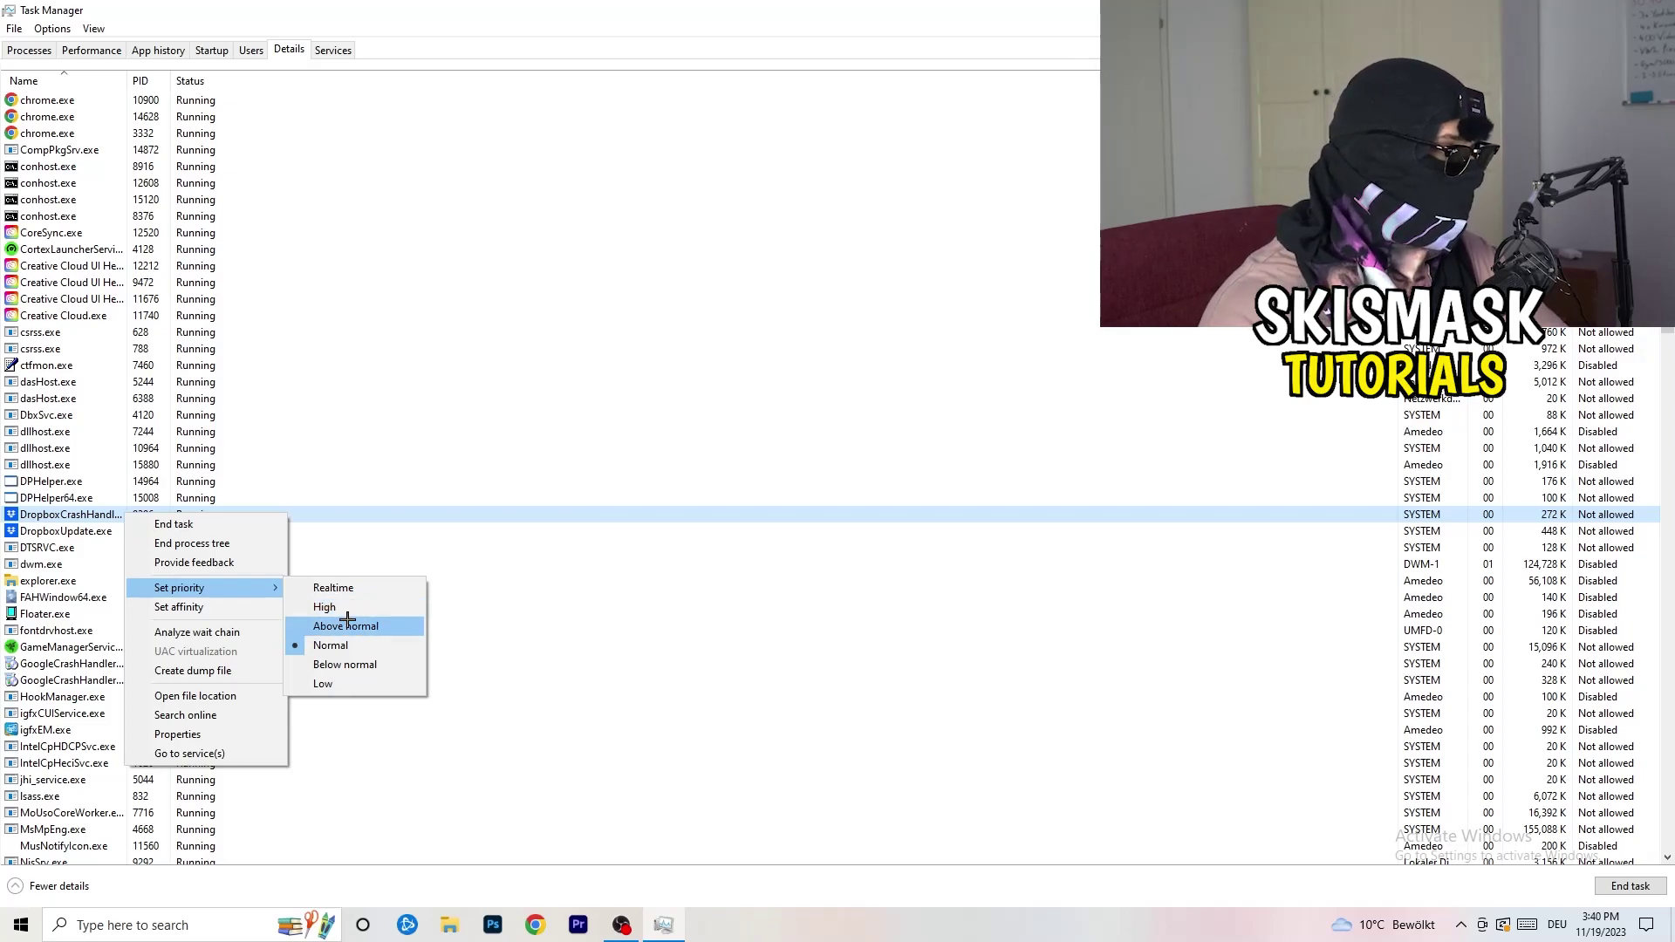
left_click(821, 26)
key("alt+F4")
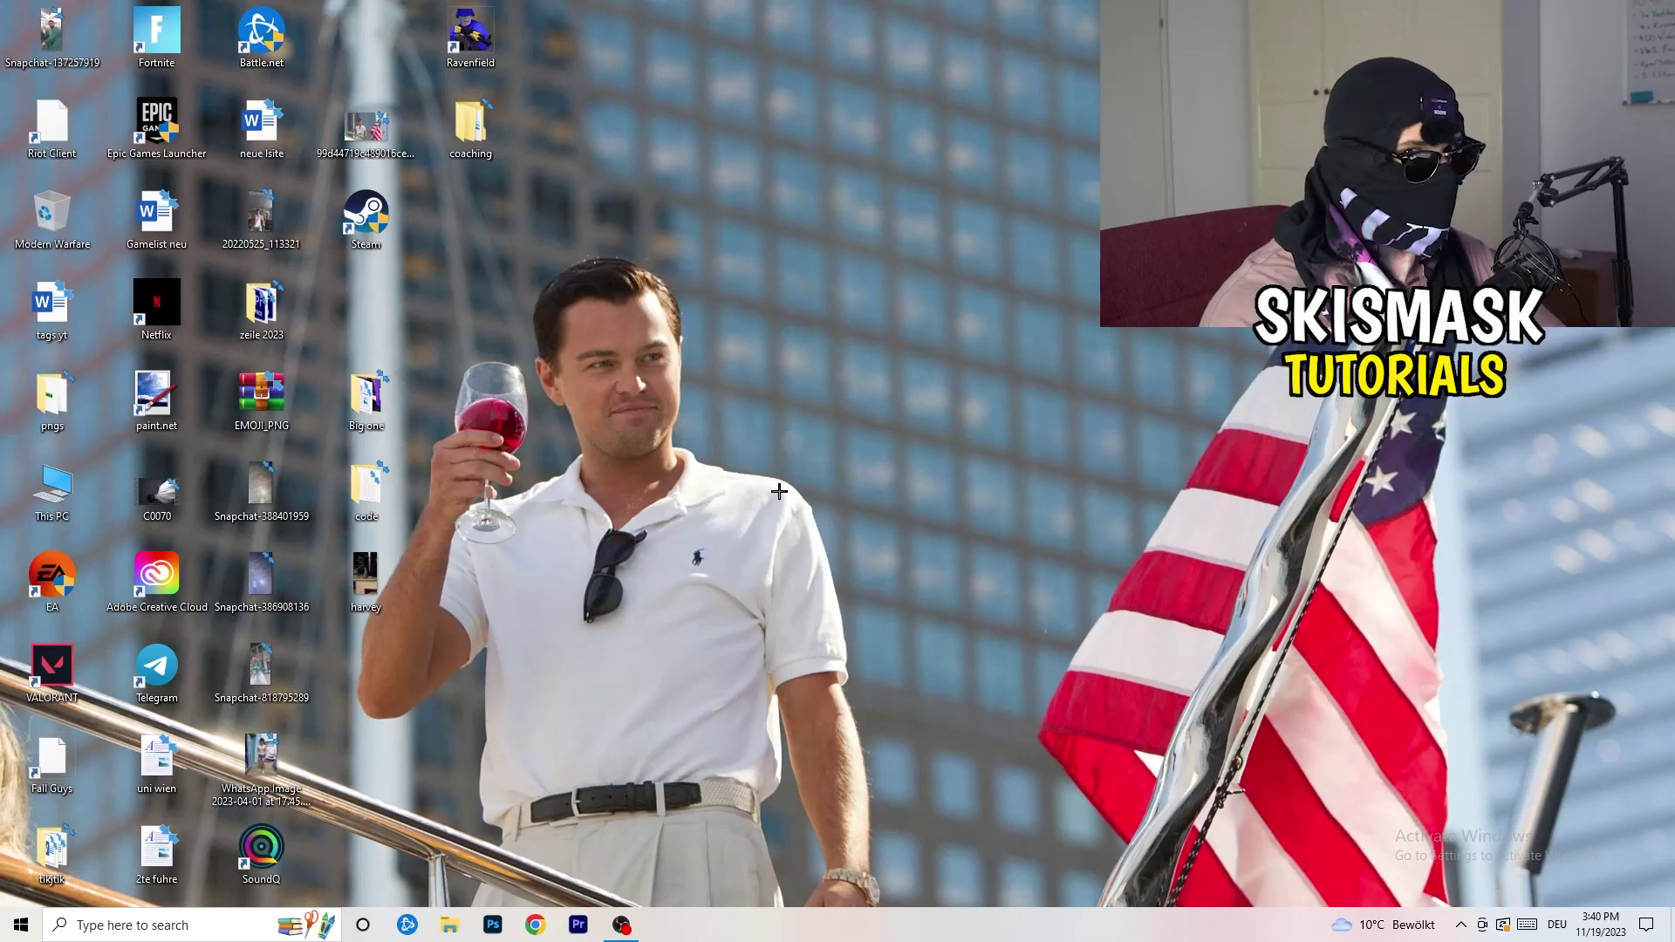
Open the Display page of the Windows system settings
key("super")
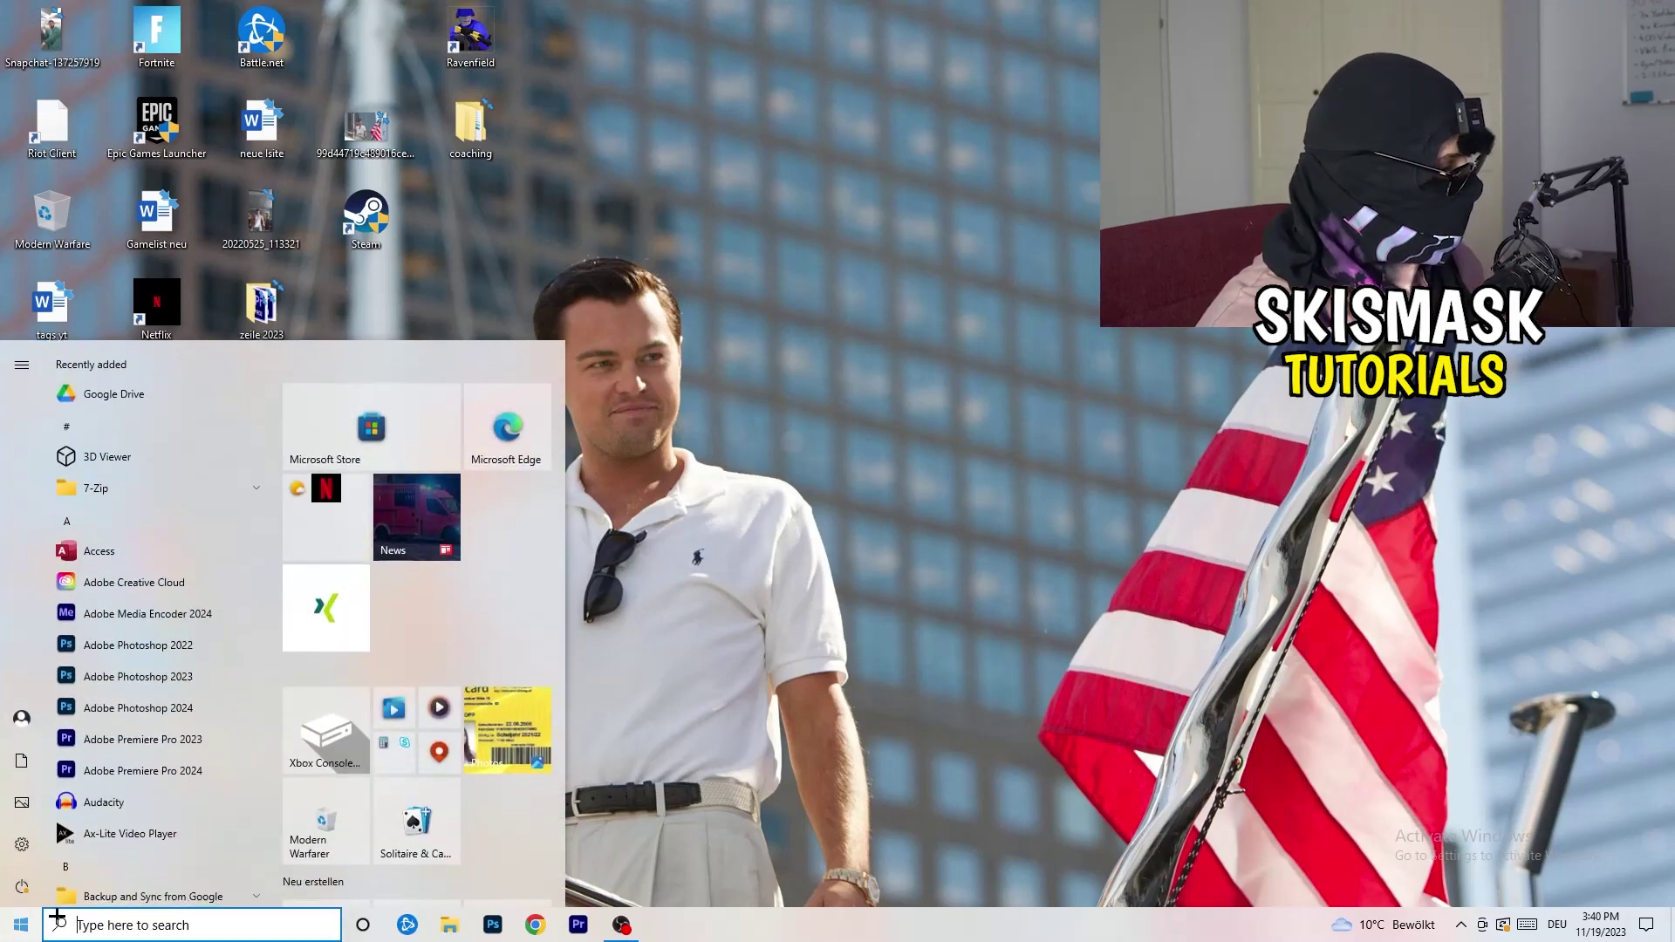
type("sett")
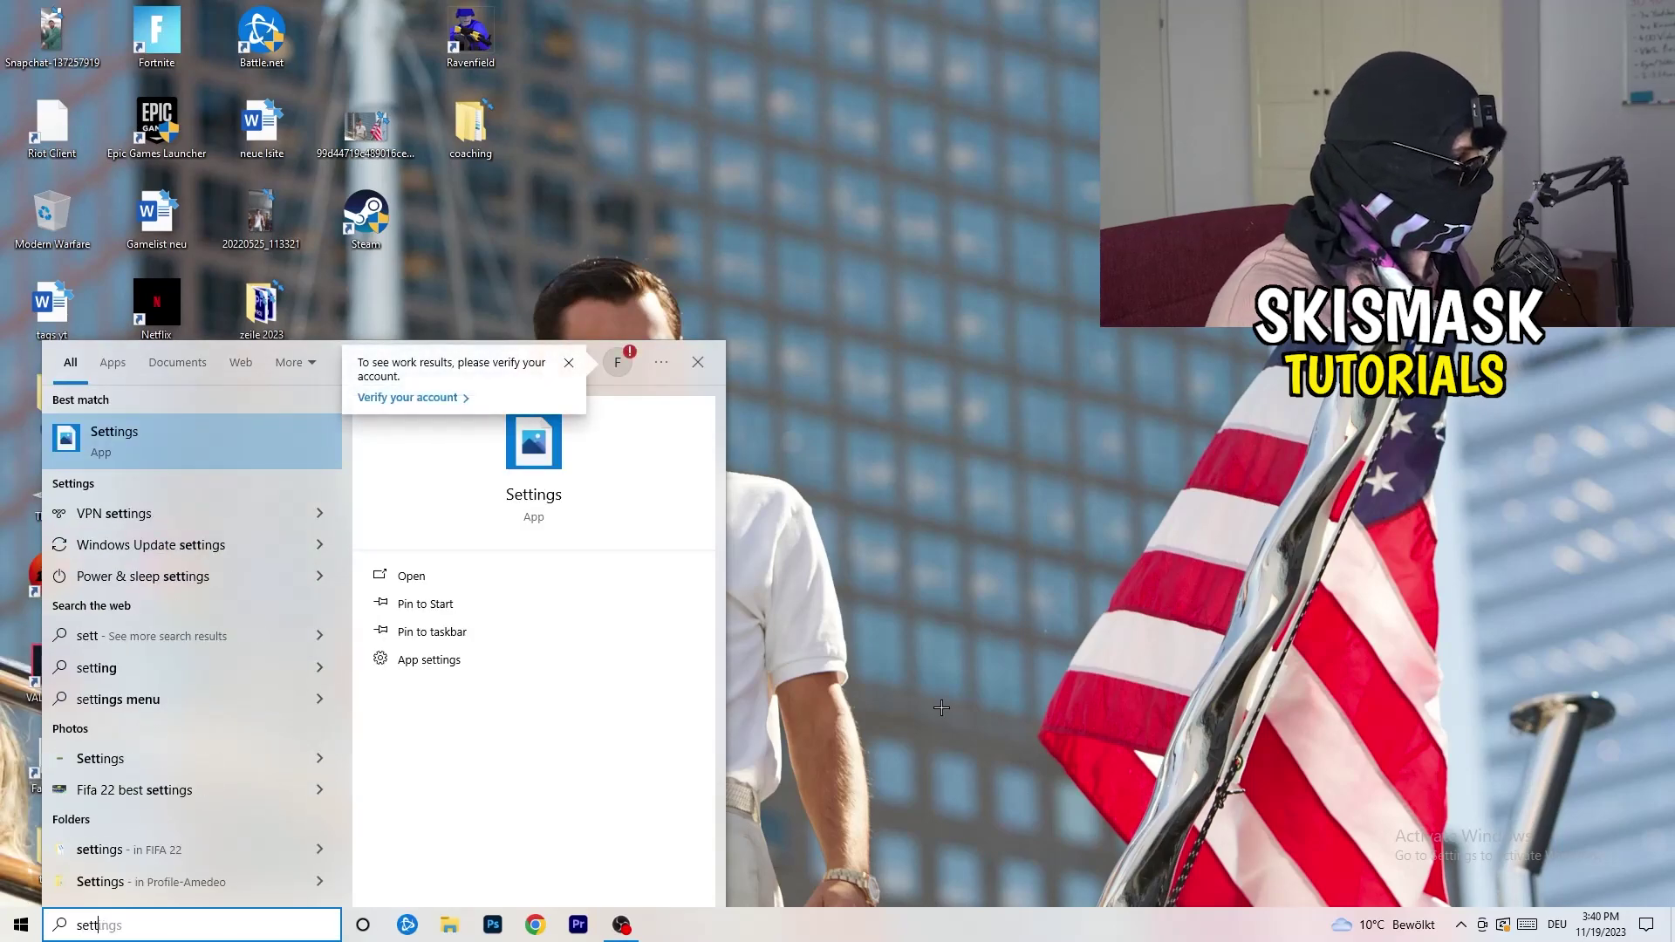
key("Return")
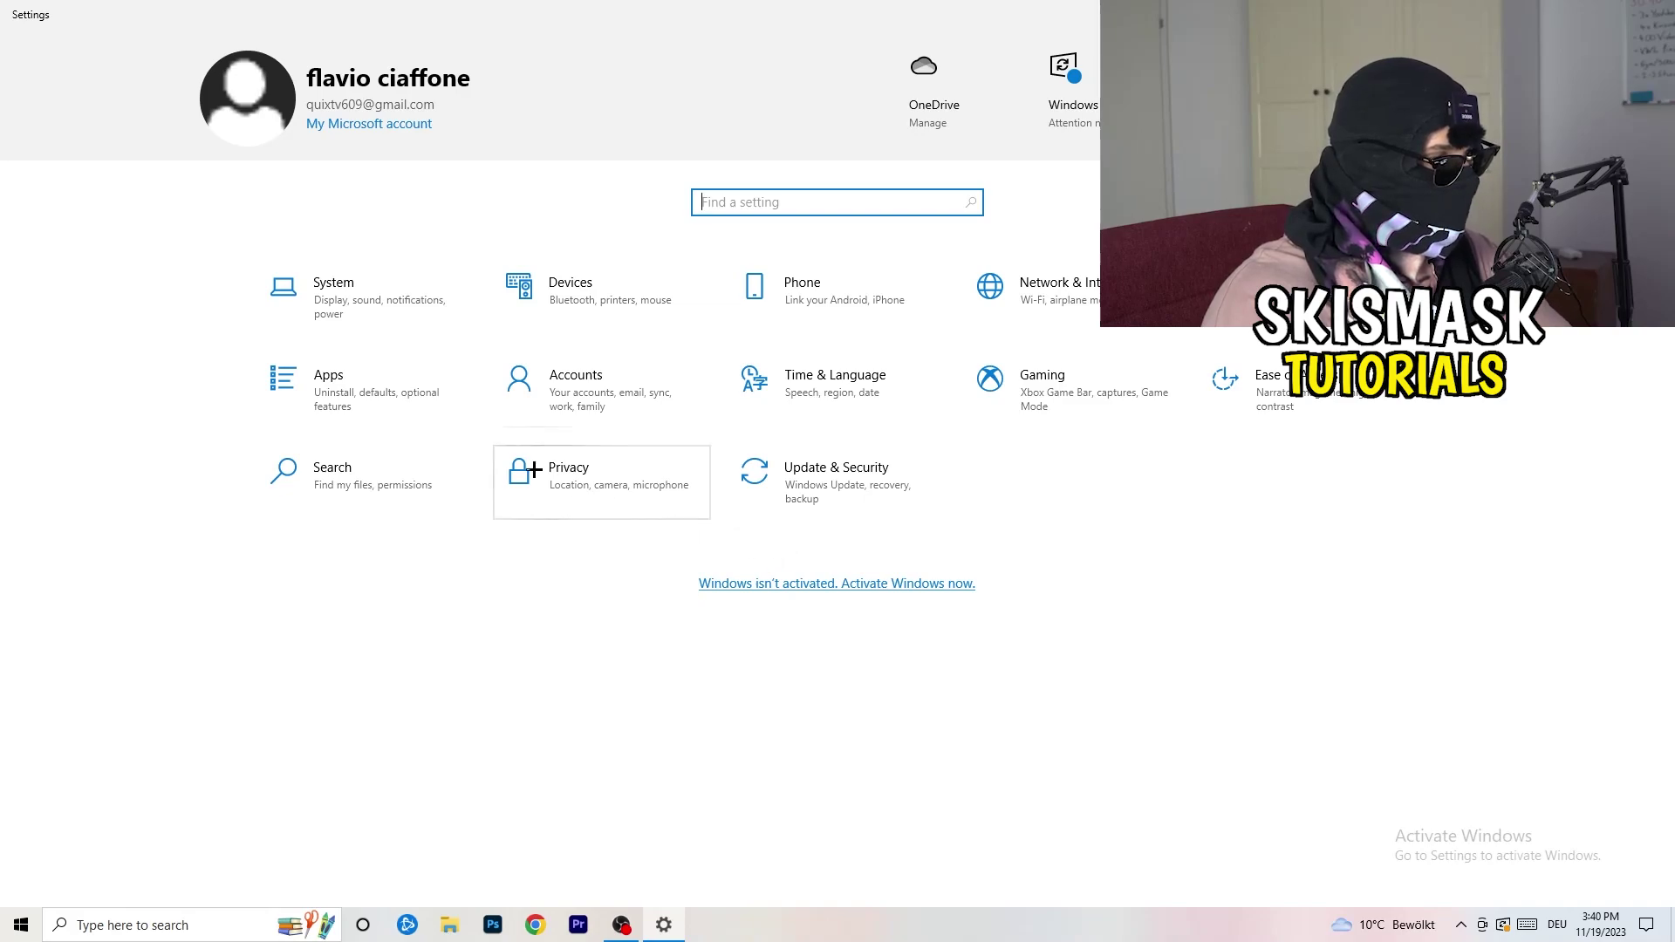
left_click(379, 311)
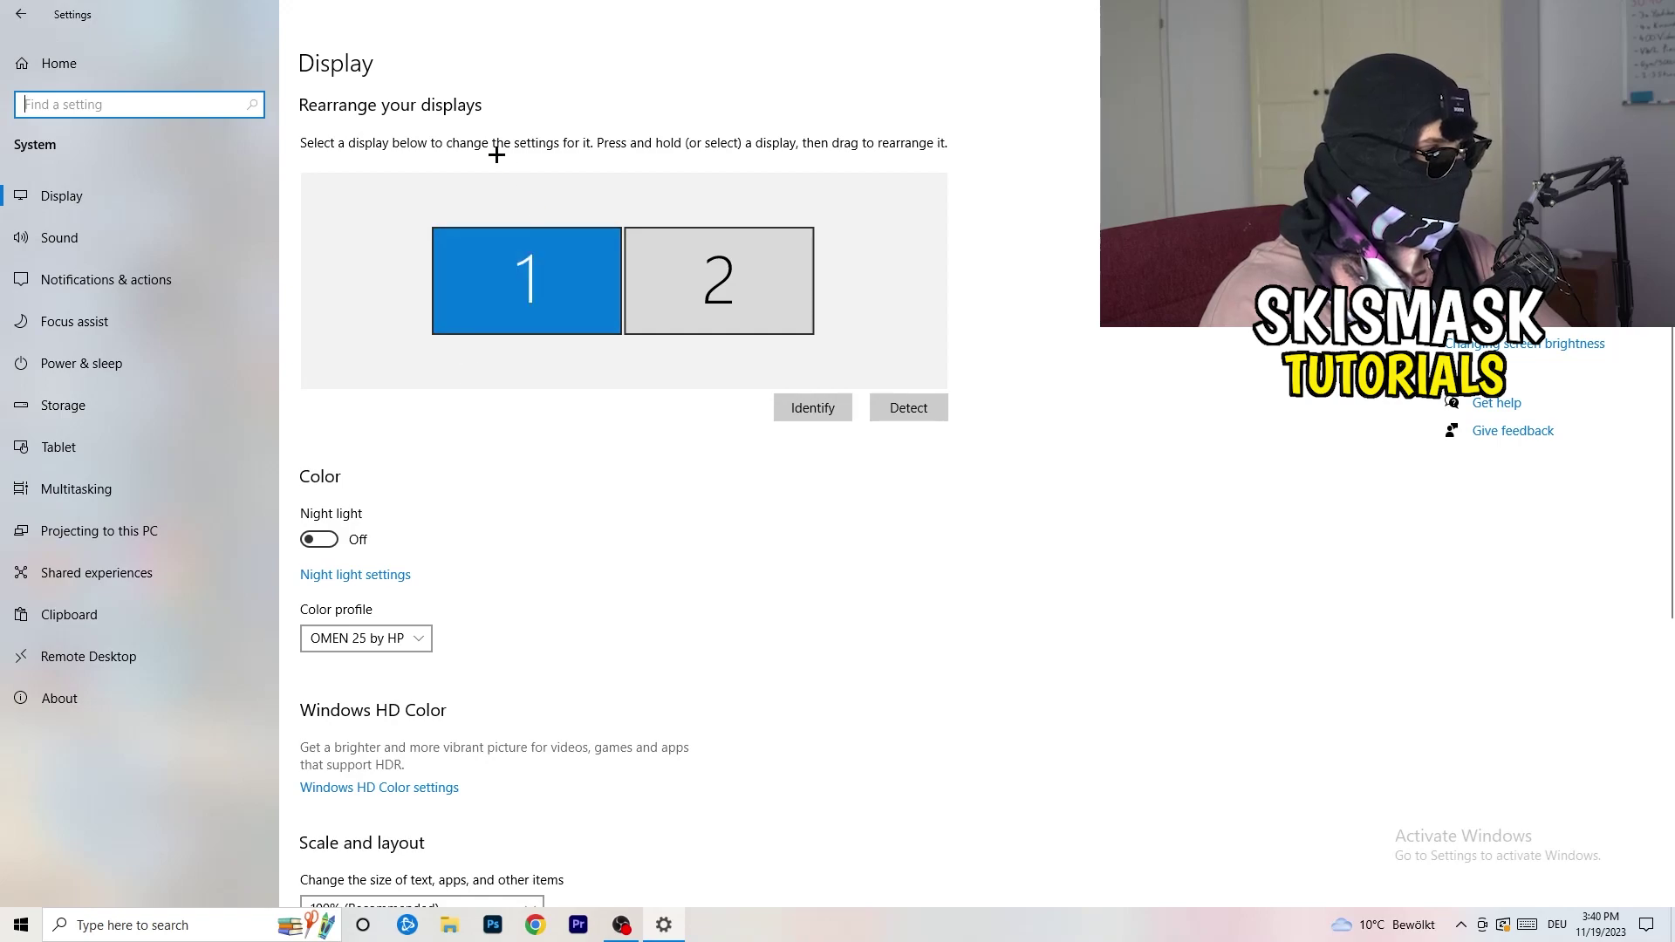
left_click(338, 64)
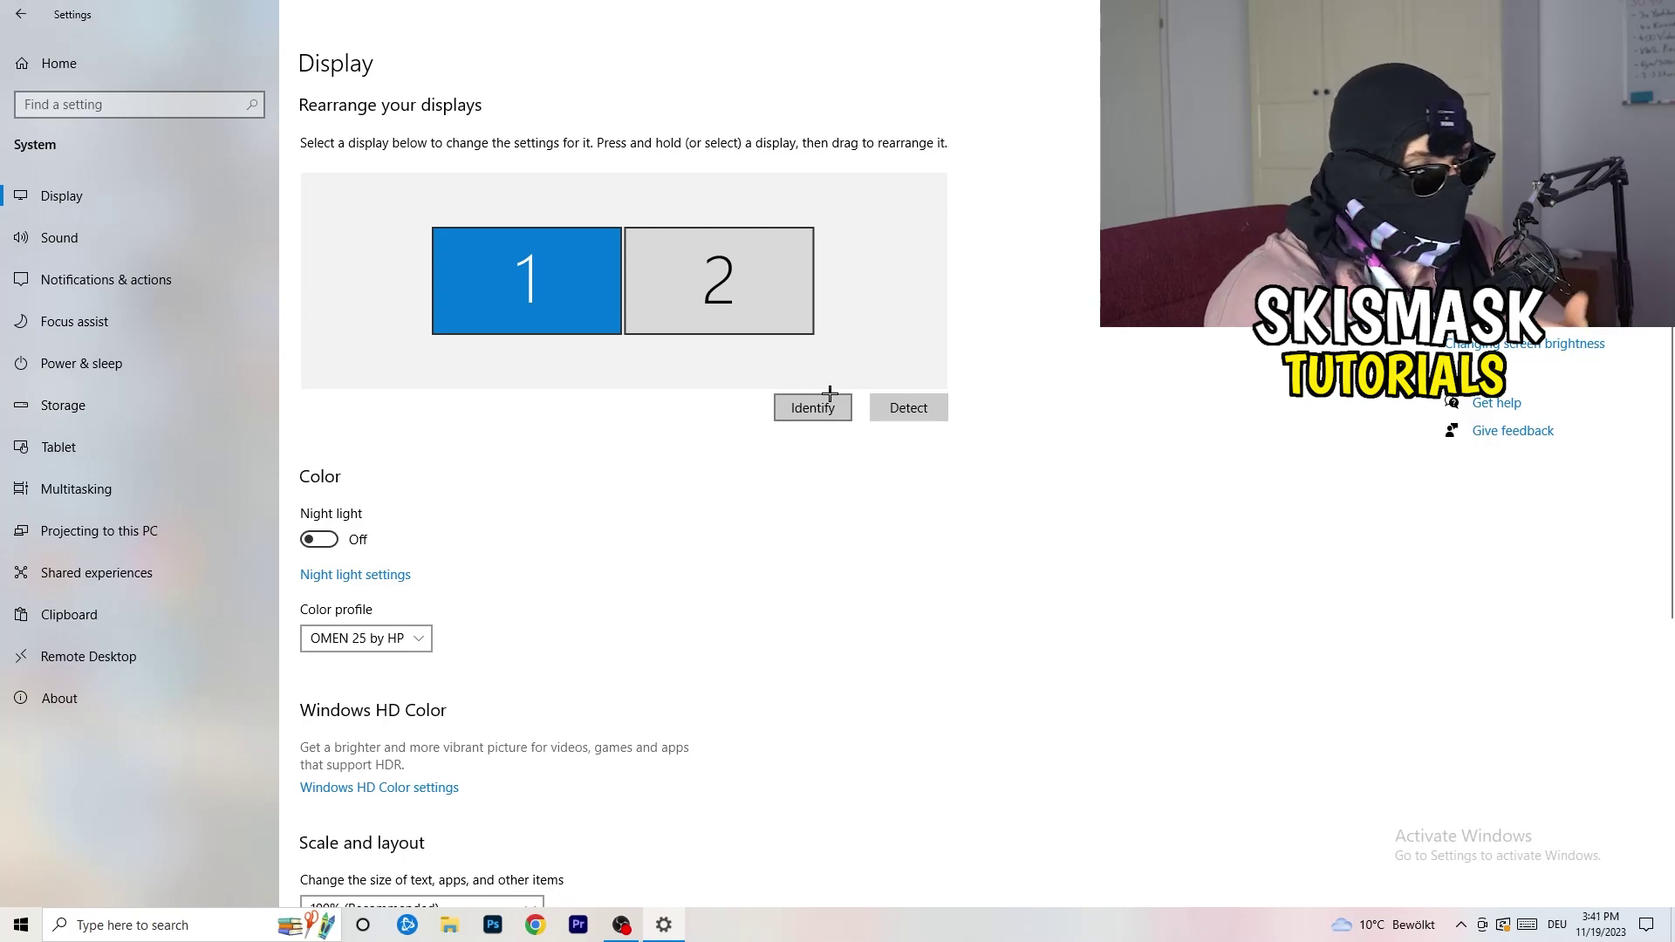
Examine the text and app scaling options and the display resolution options without changing them
scroll(591, 479, "down", 2)
scroll(591, 479, "up", 2)
scroll(593, 479, "down", 5)
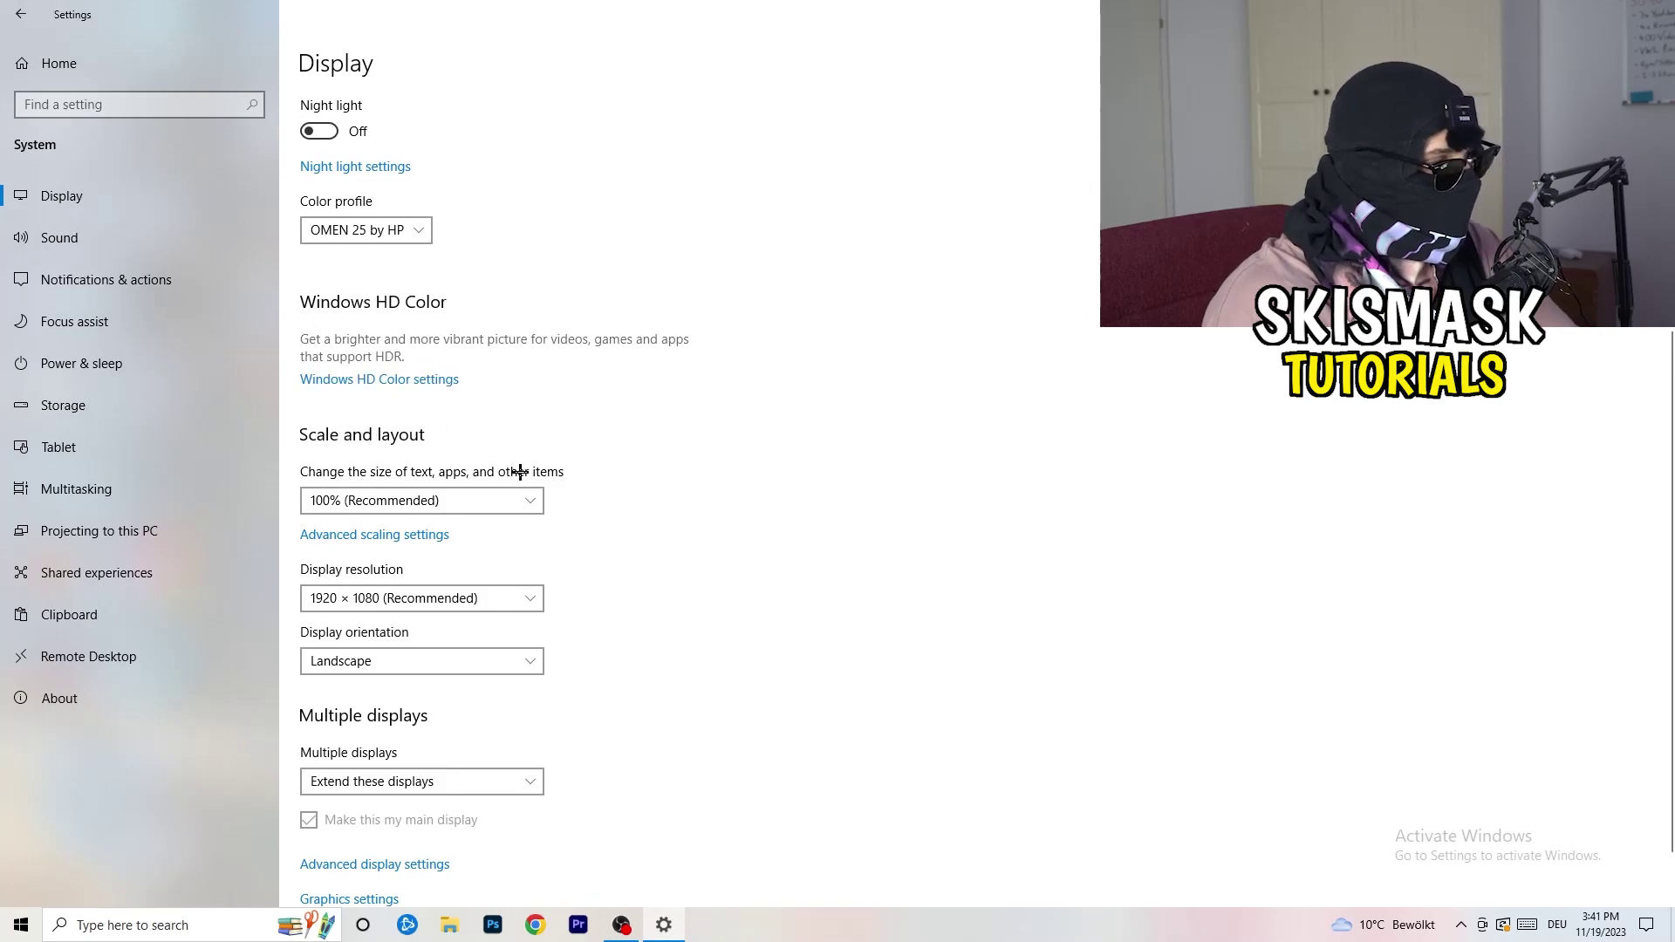
left_click(515, 500)
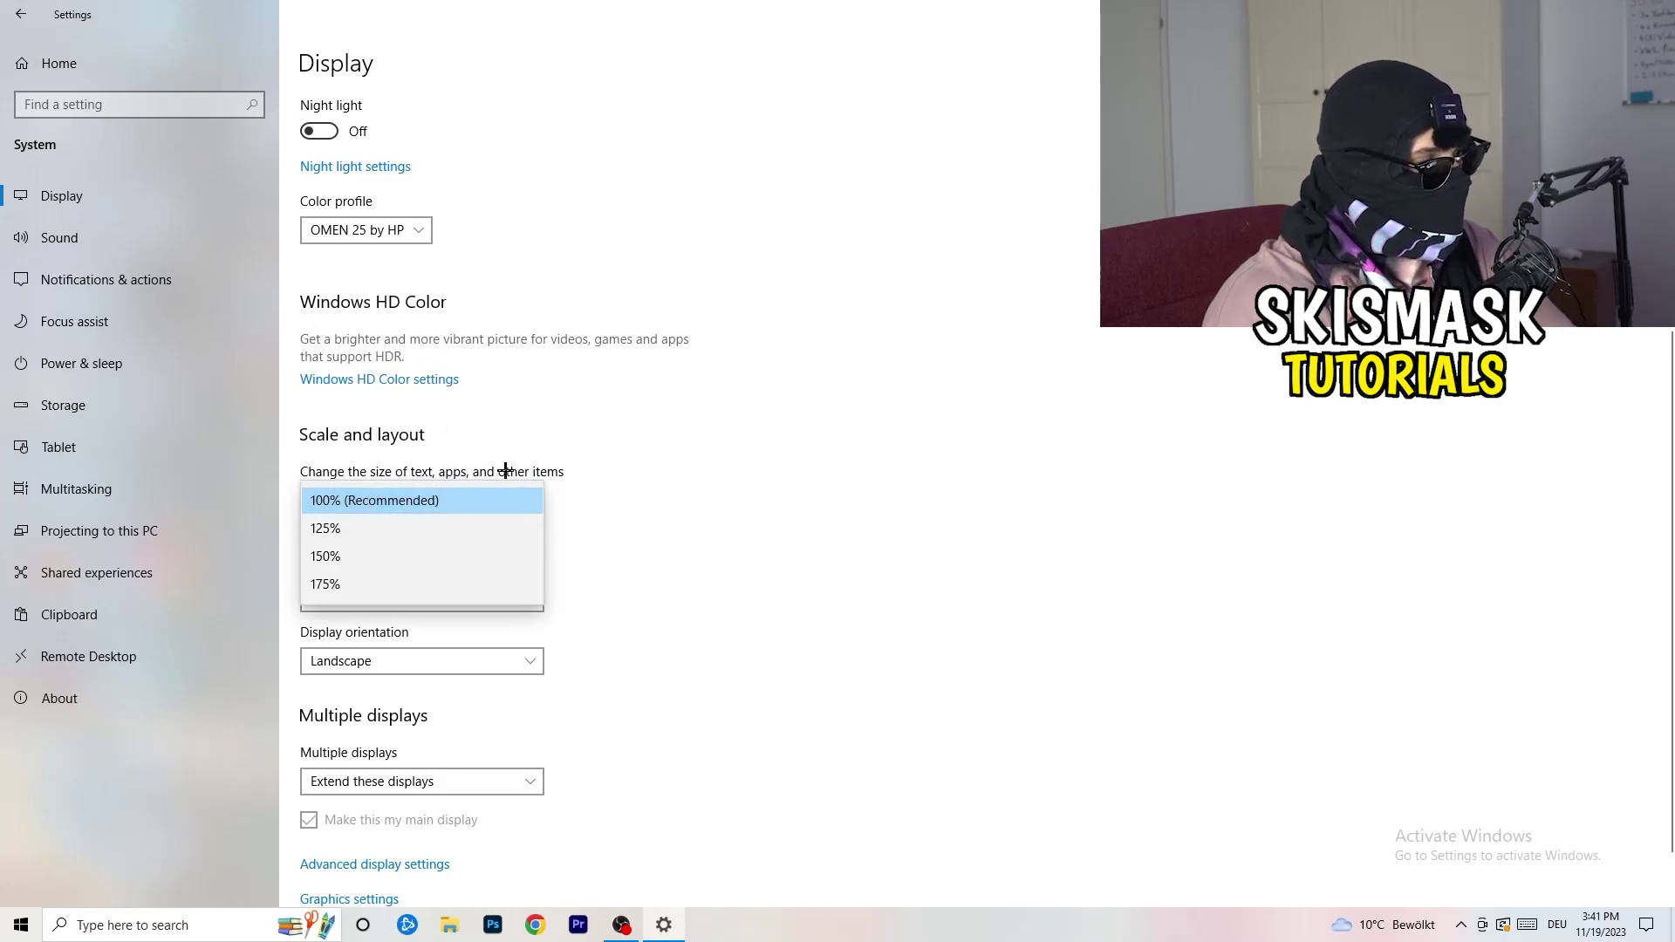
left_click(593, 468)
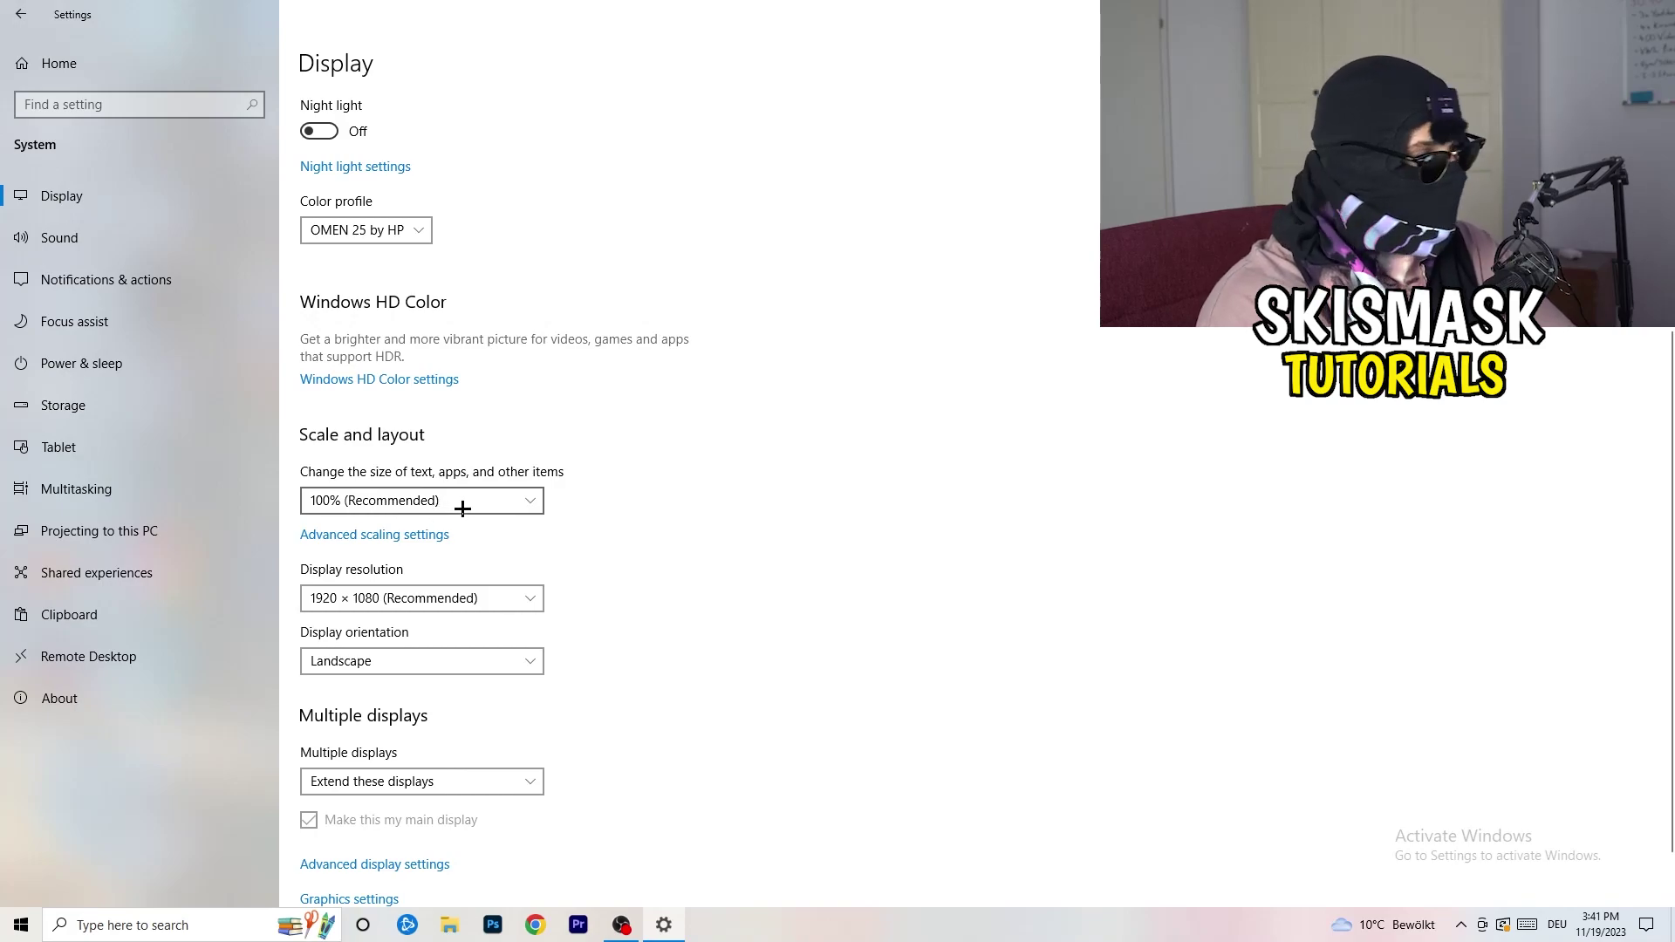
scroll(454, 515, "down", 1)
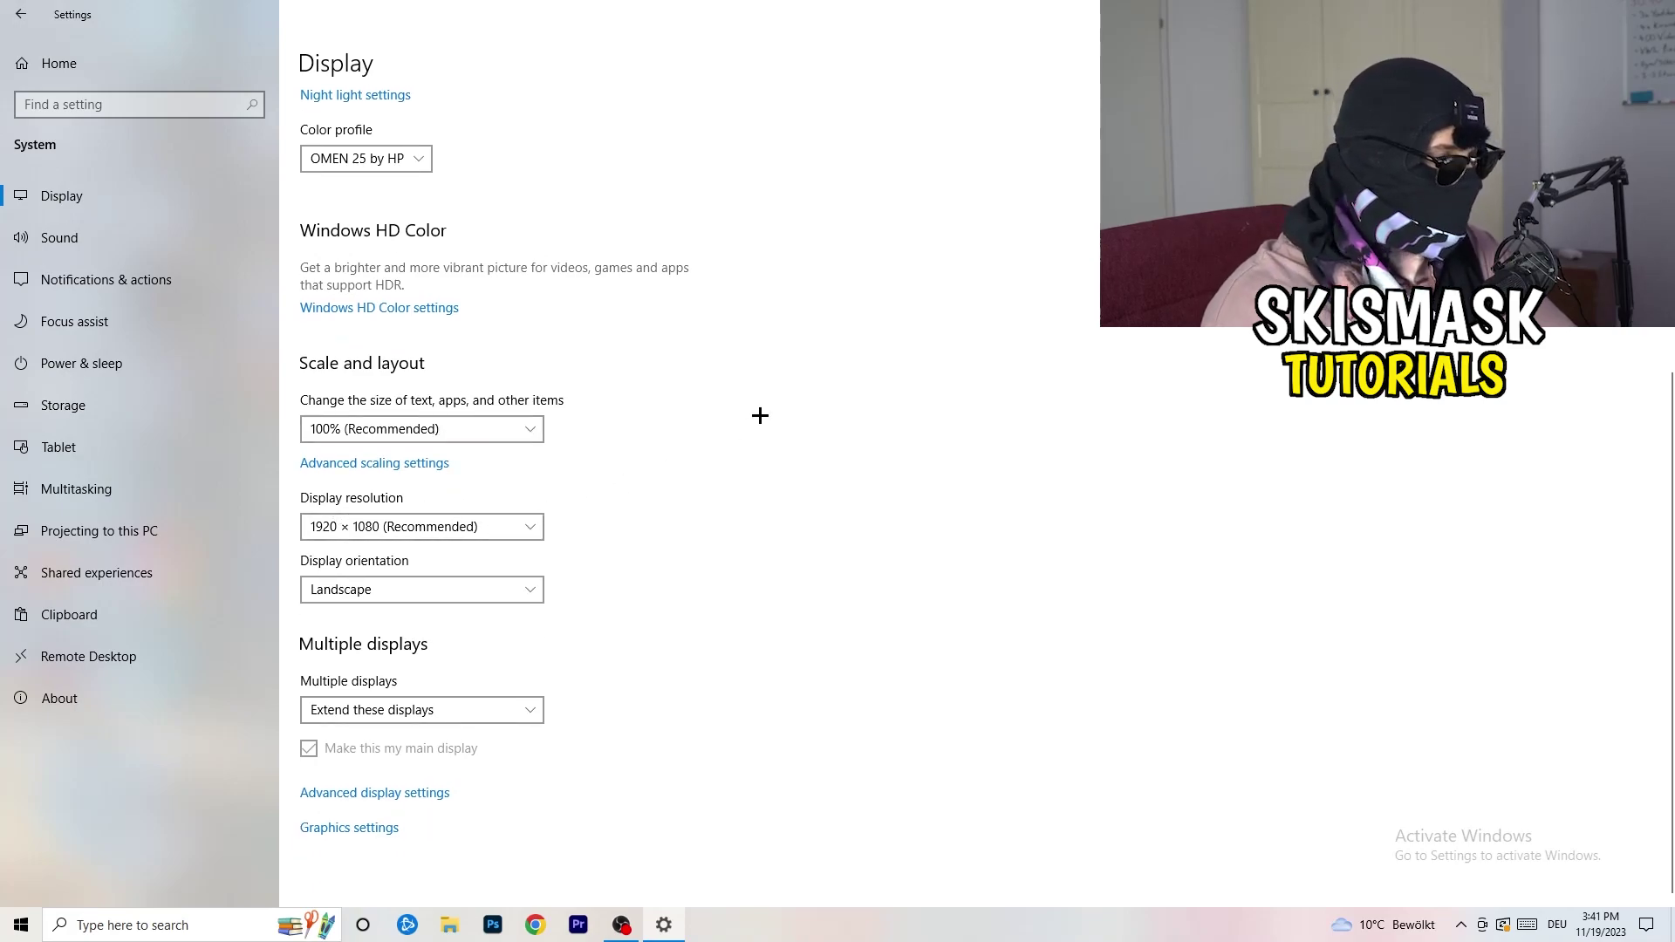
key("space")
key("Escape")
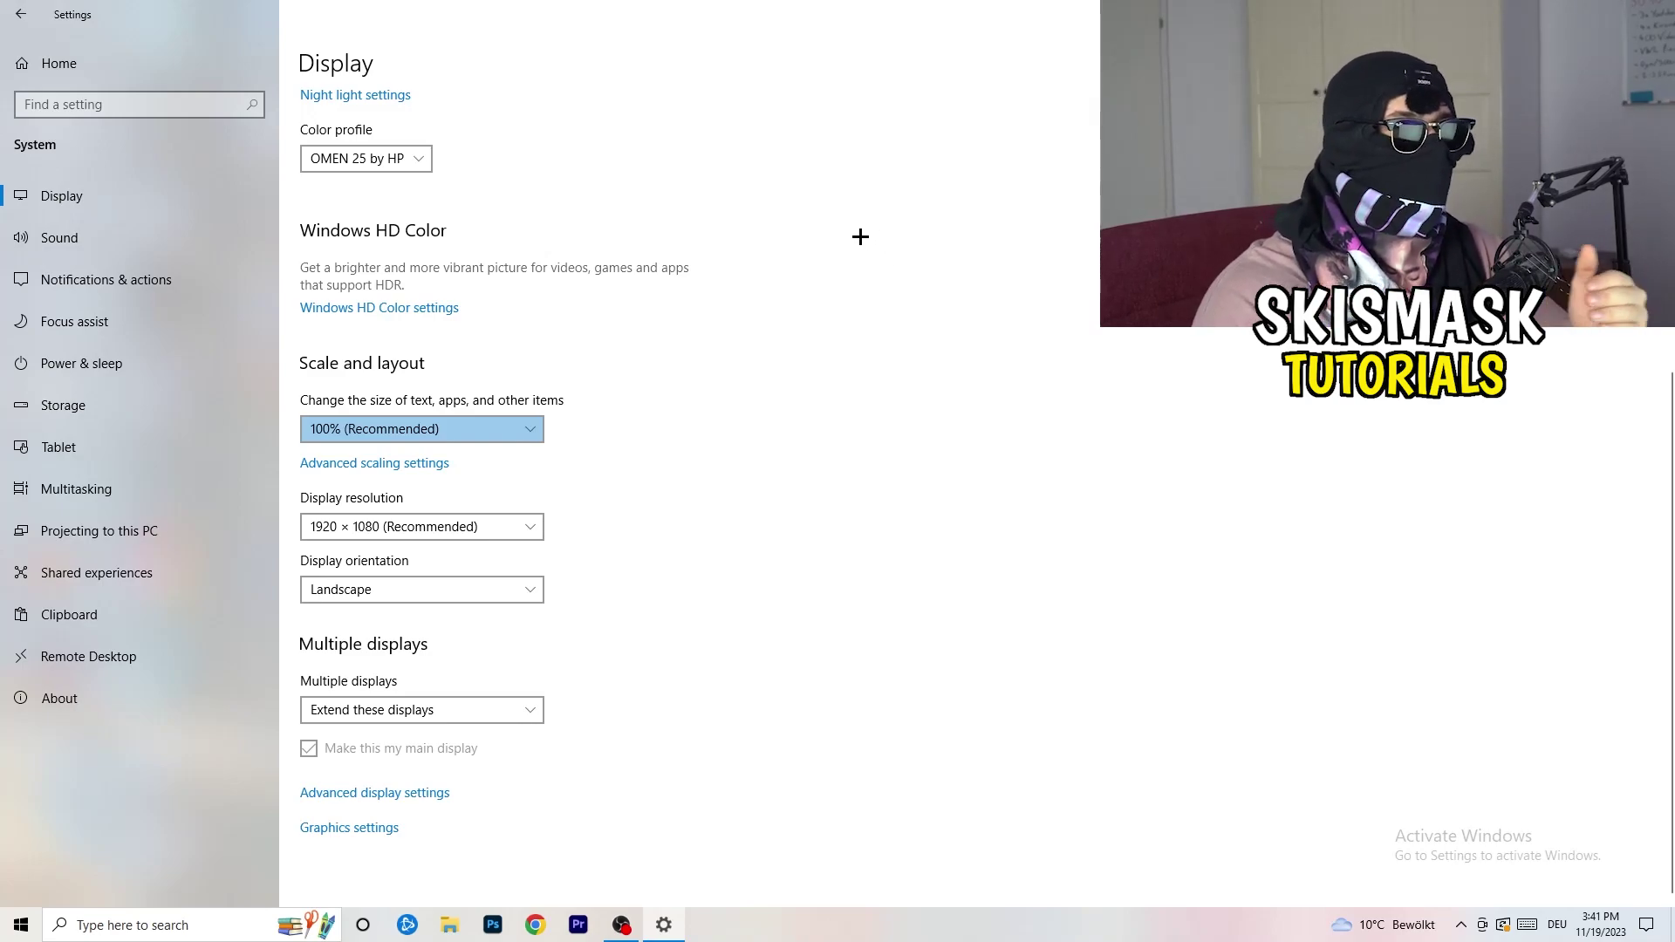
left_click(523, 526)
left_click(605, 497)
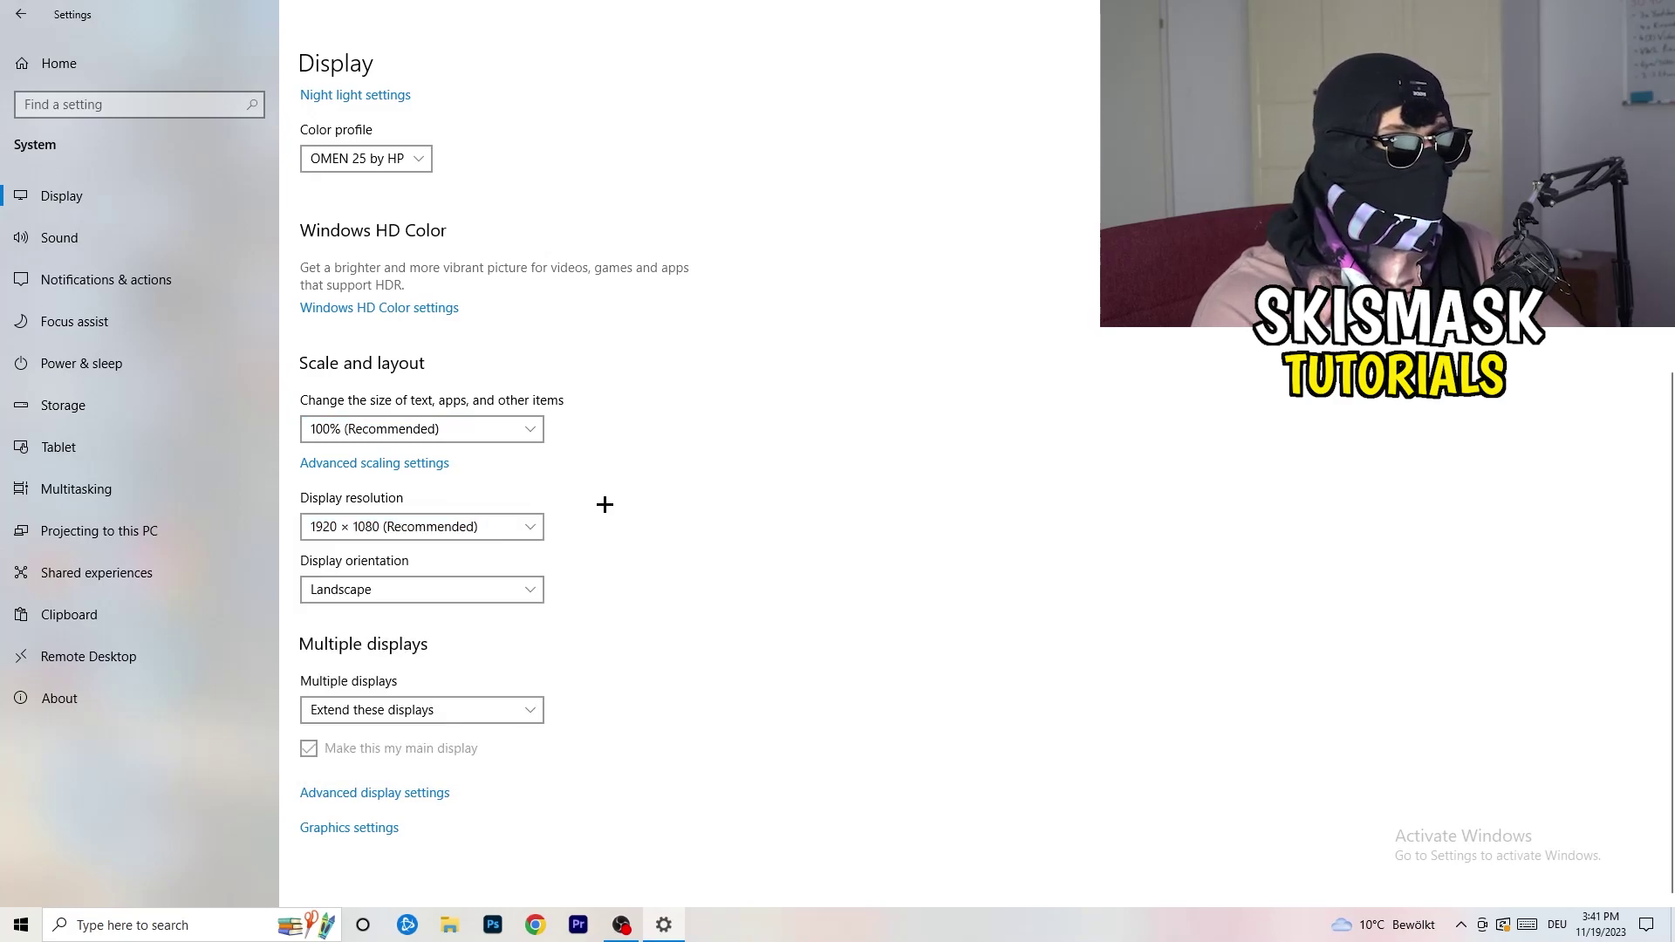
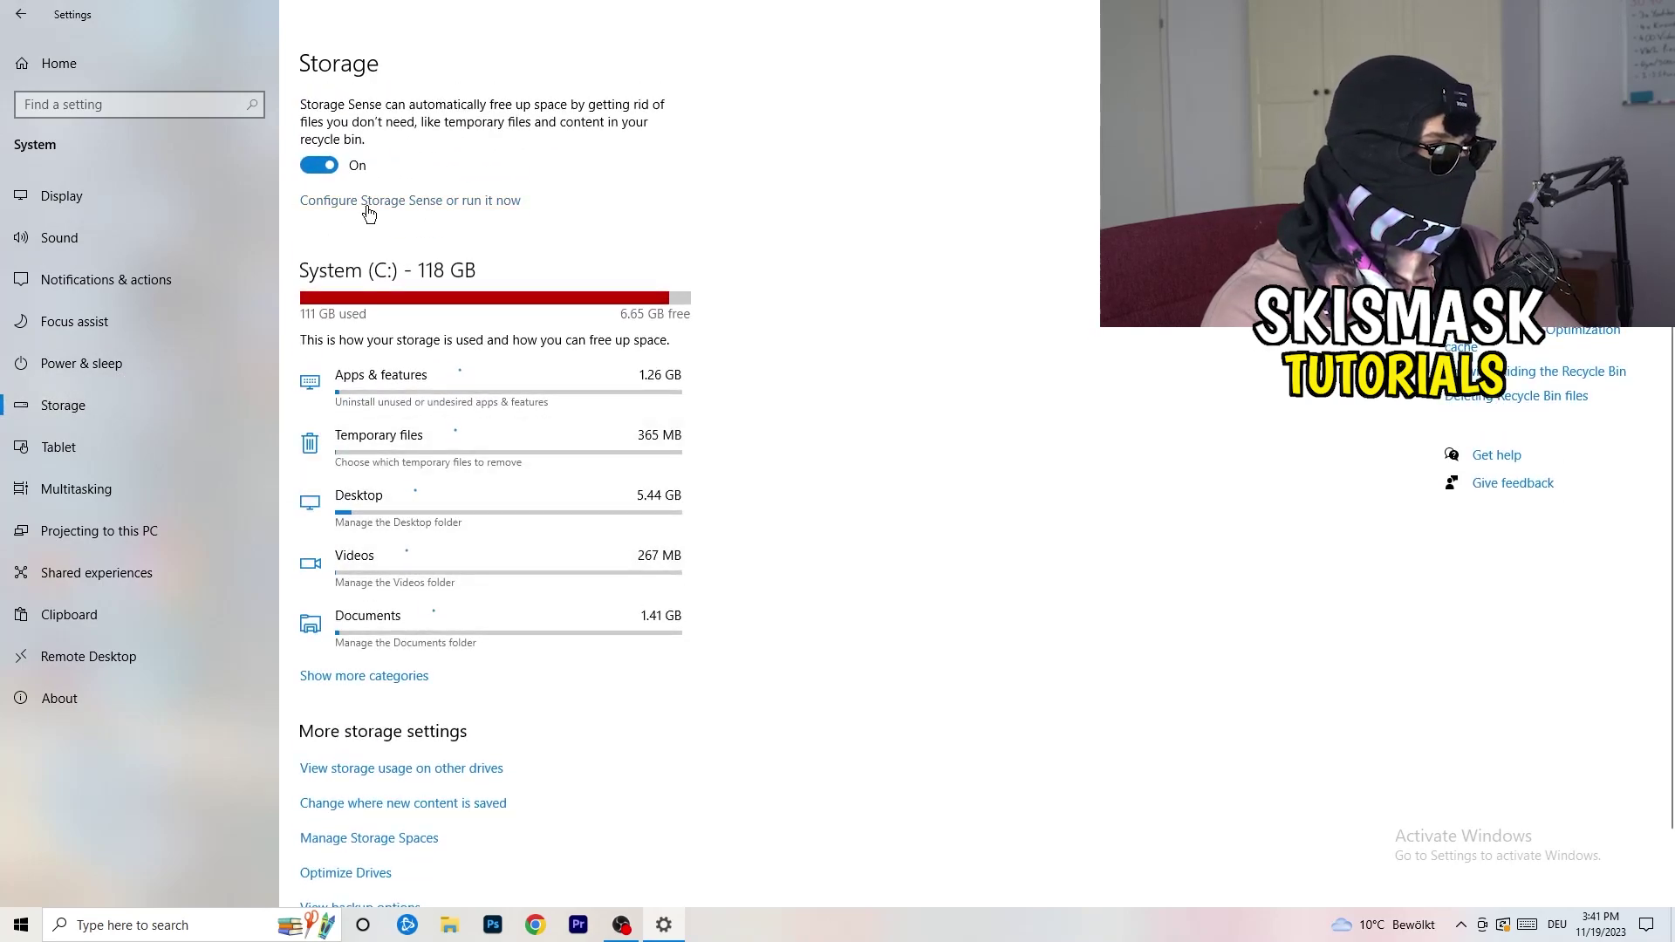
Configure Storage Sense to run every week with a 14-day recycle bin limit and without deleting temporary files that apps aren't using
left_click(366, 201)
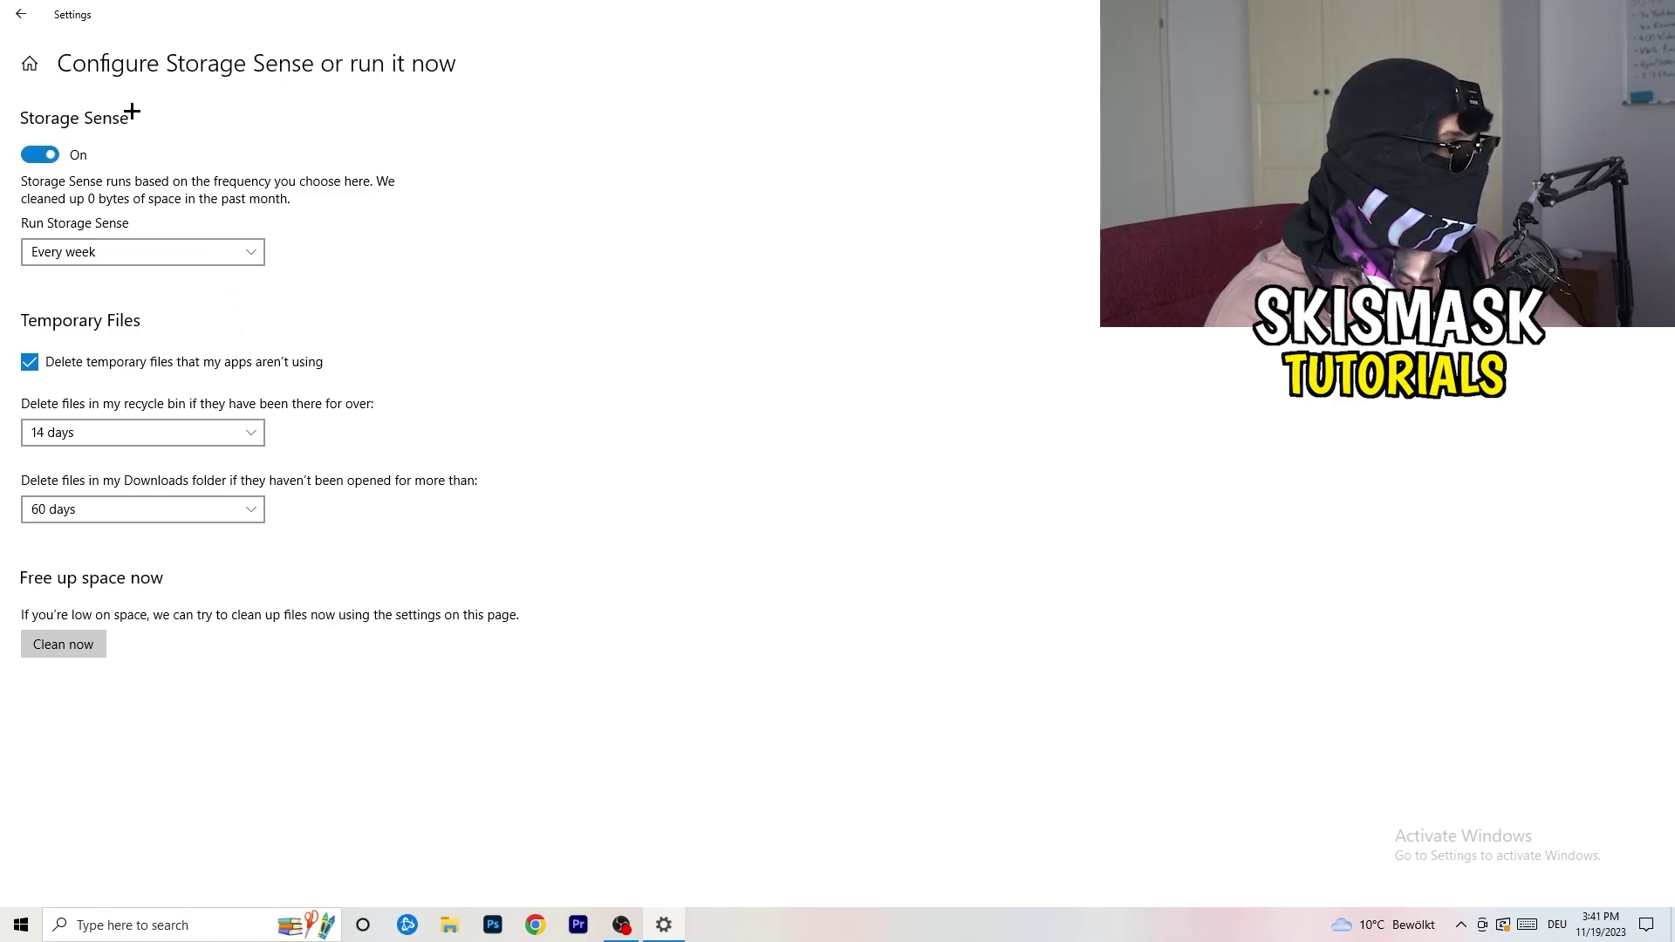
left_click(79, 253)
left_click(75, 247)
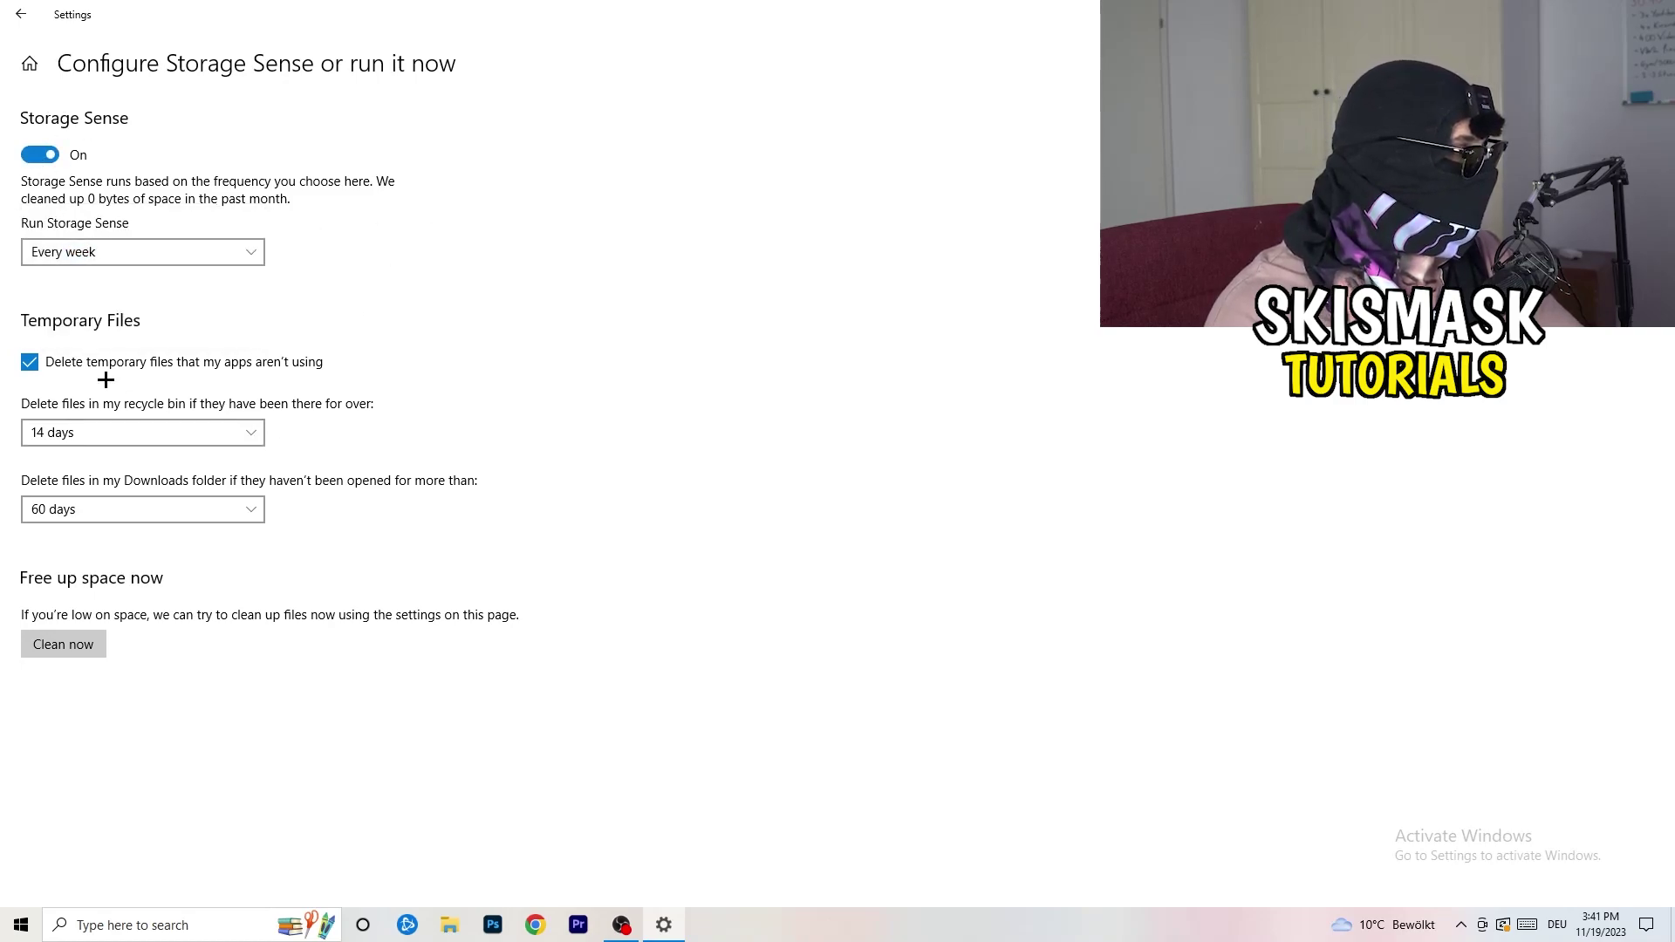
left_click(144, 365)
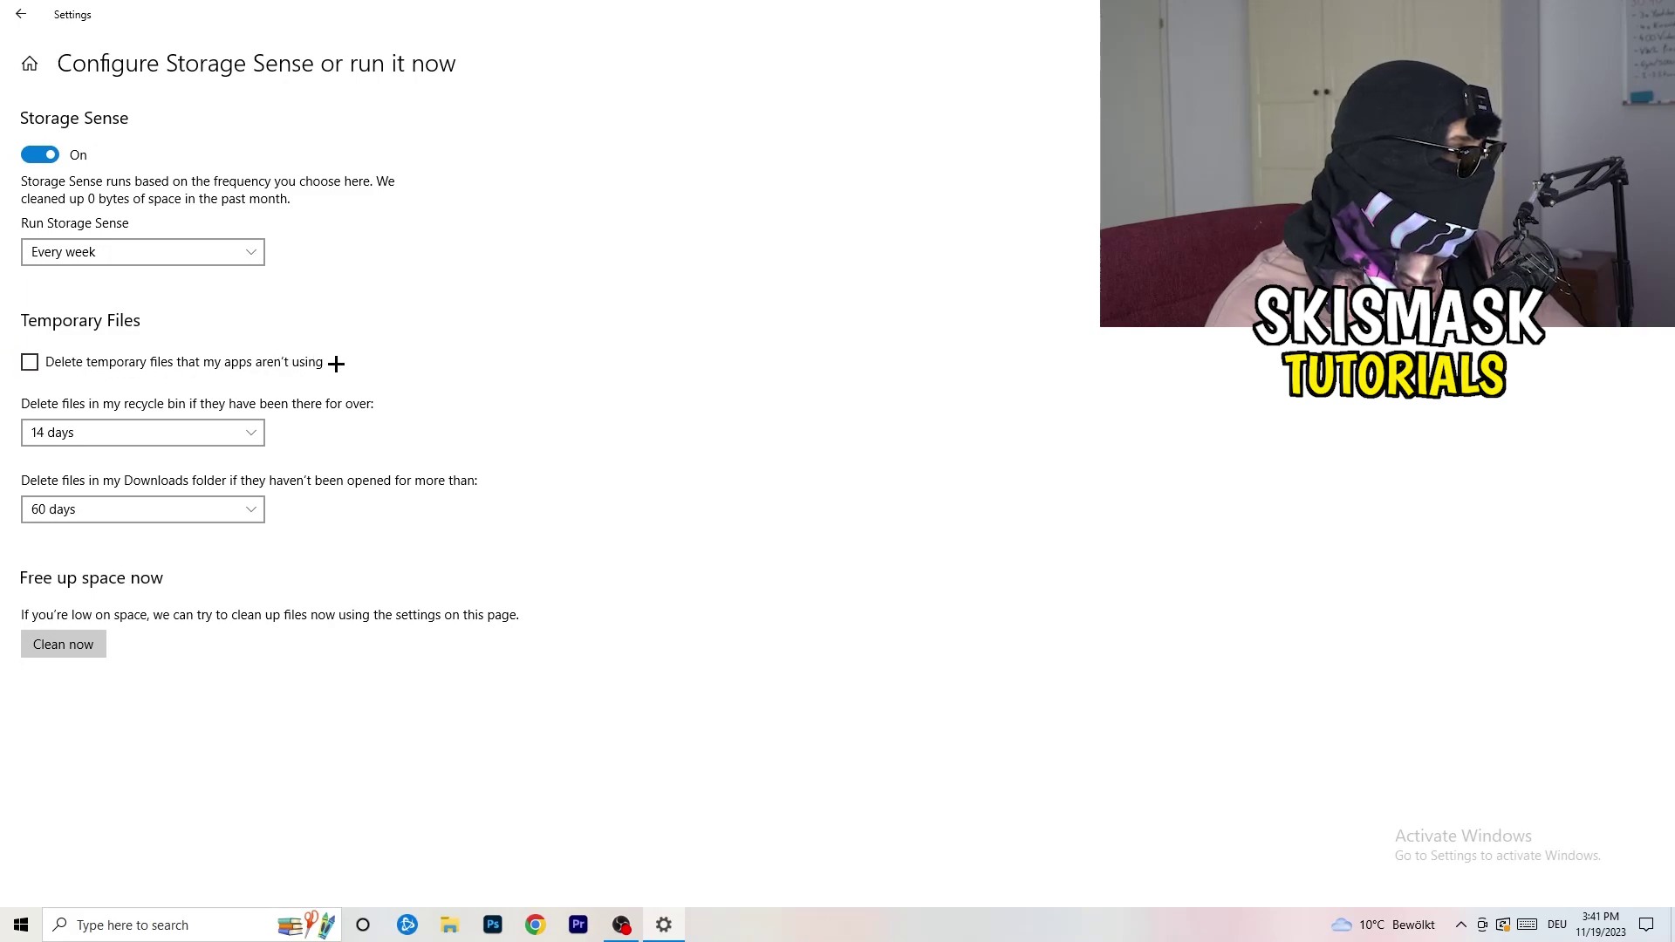
left_click(105, 429)
left_click(109, 432)
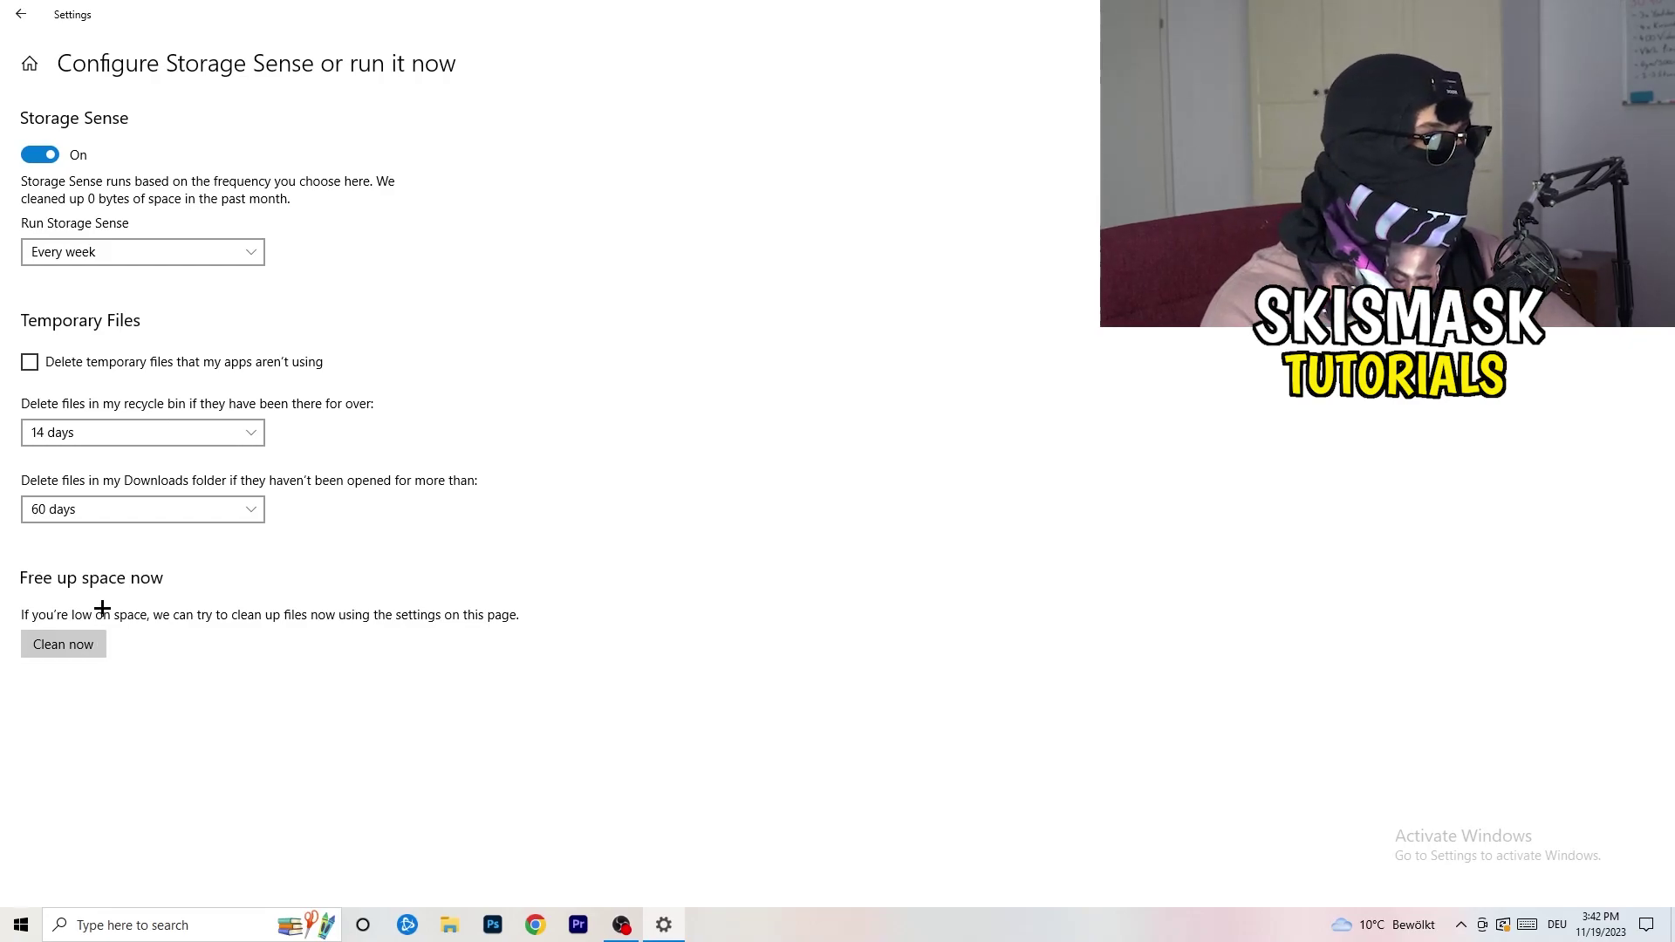
left_click(19, 14)
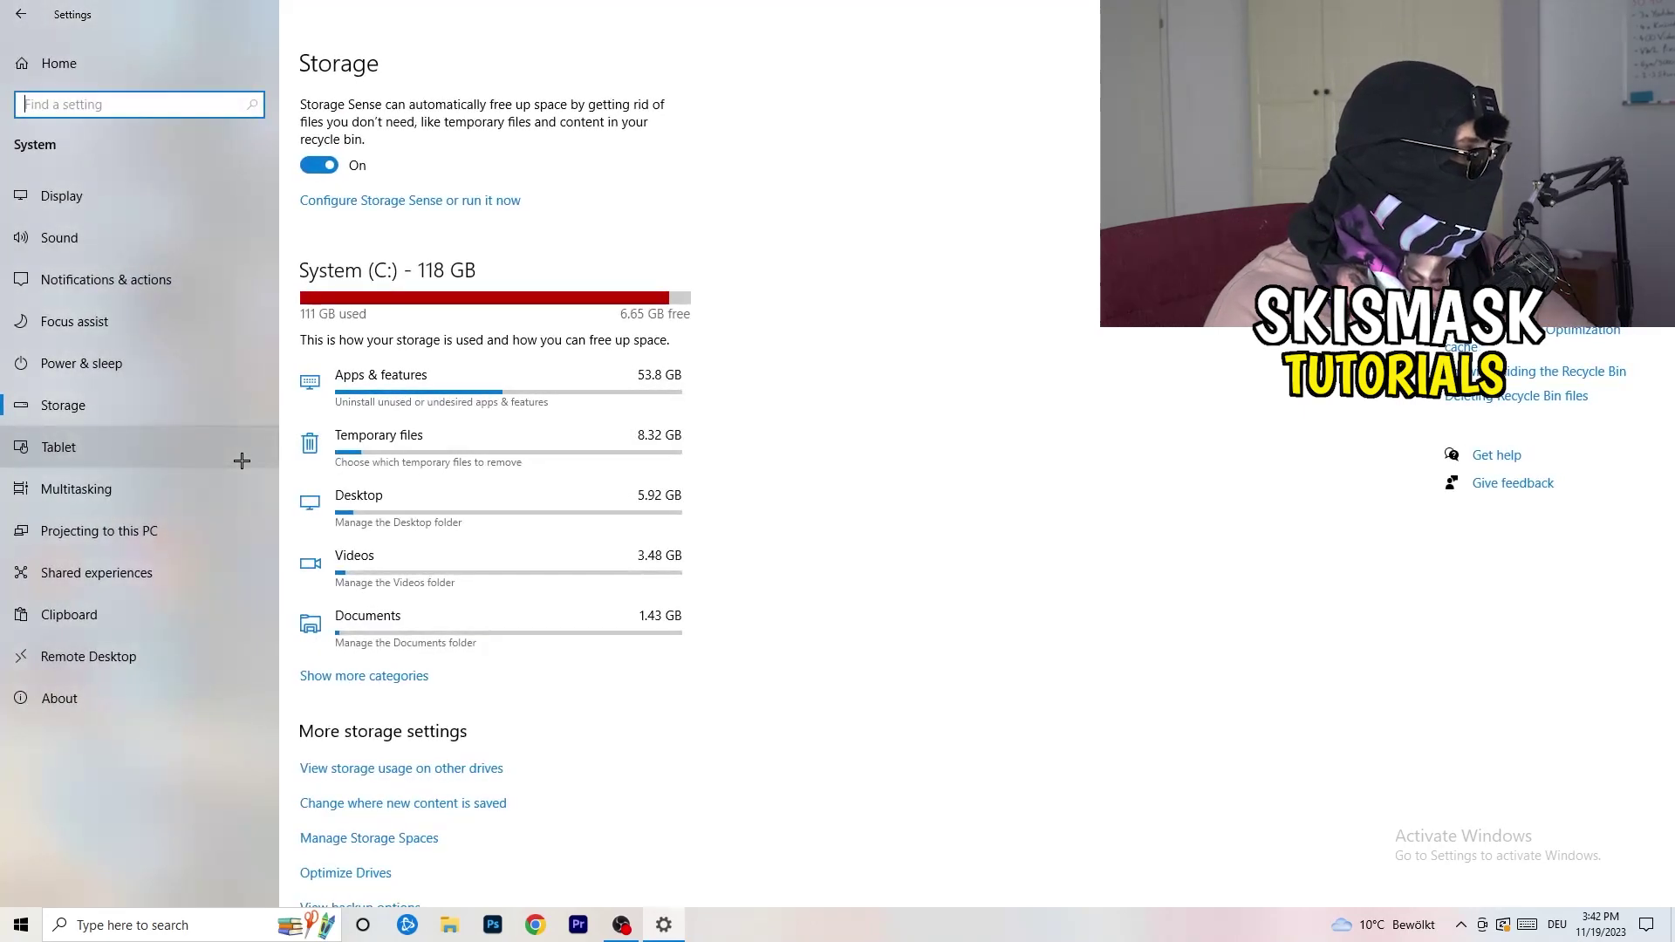
Review the preferred and additional power plans in Power Options, and close that window
left_click(196, 375)
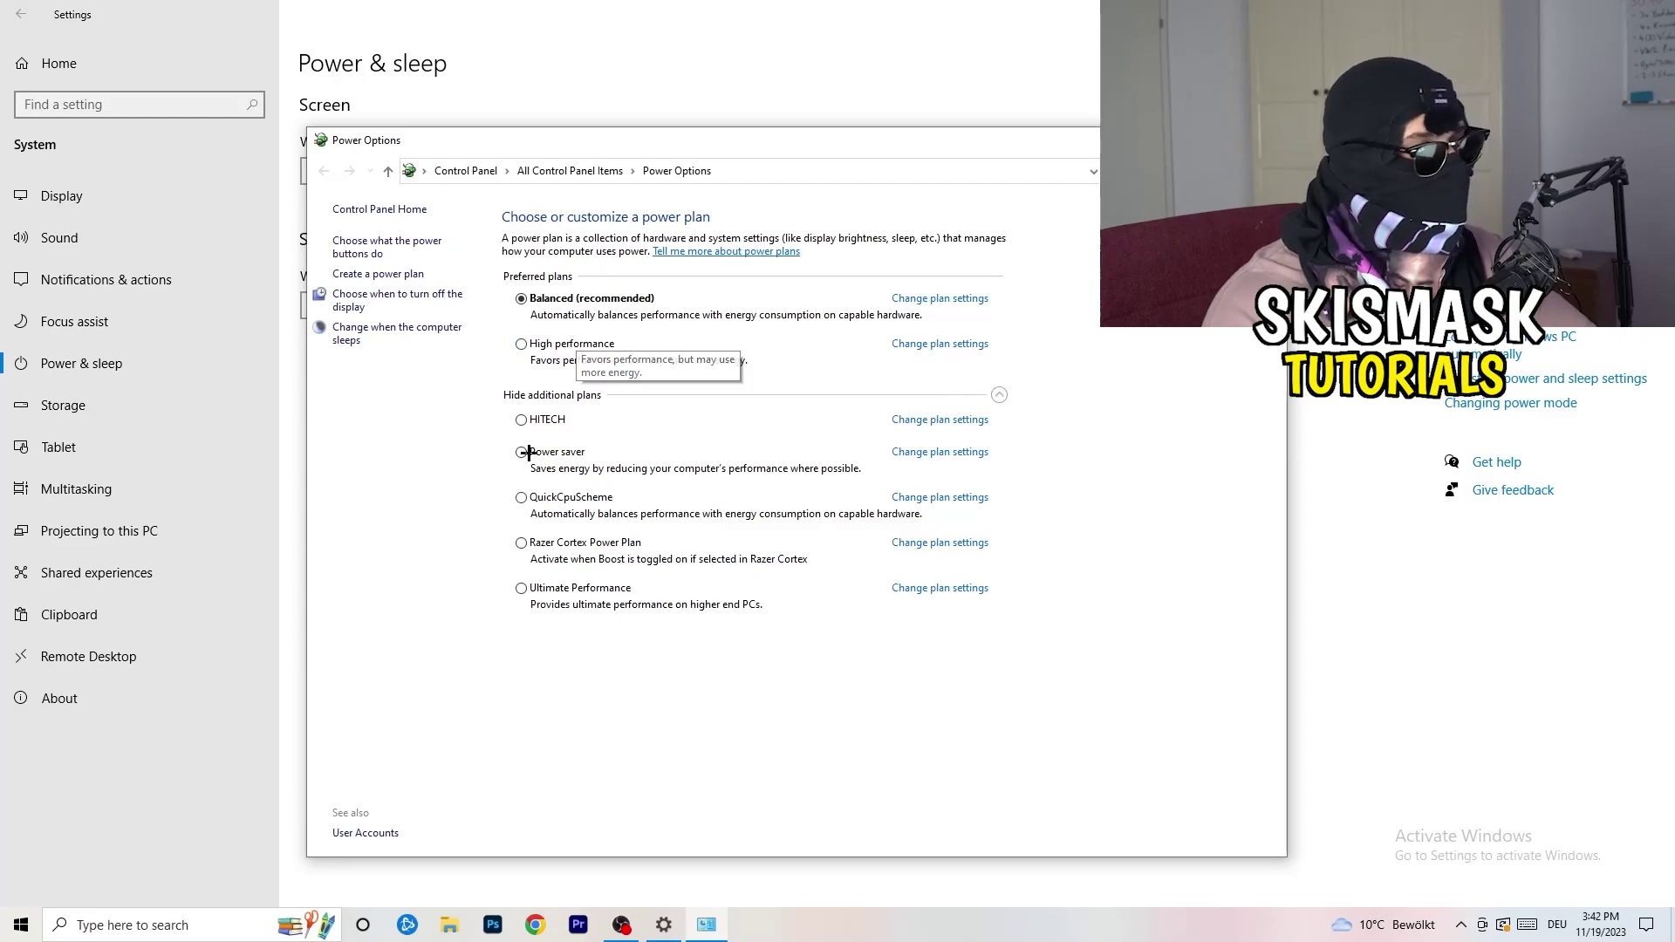
left_click(999, 394)
left_click(999, 395)
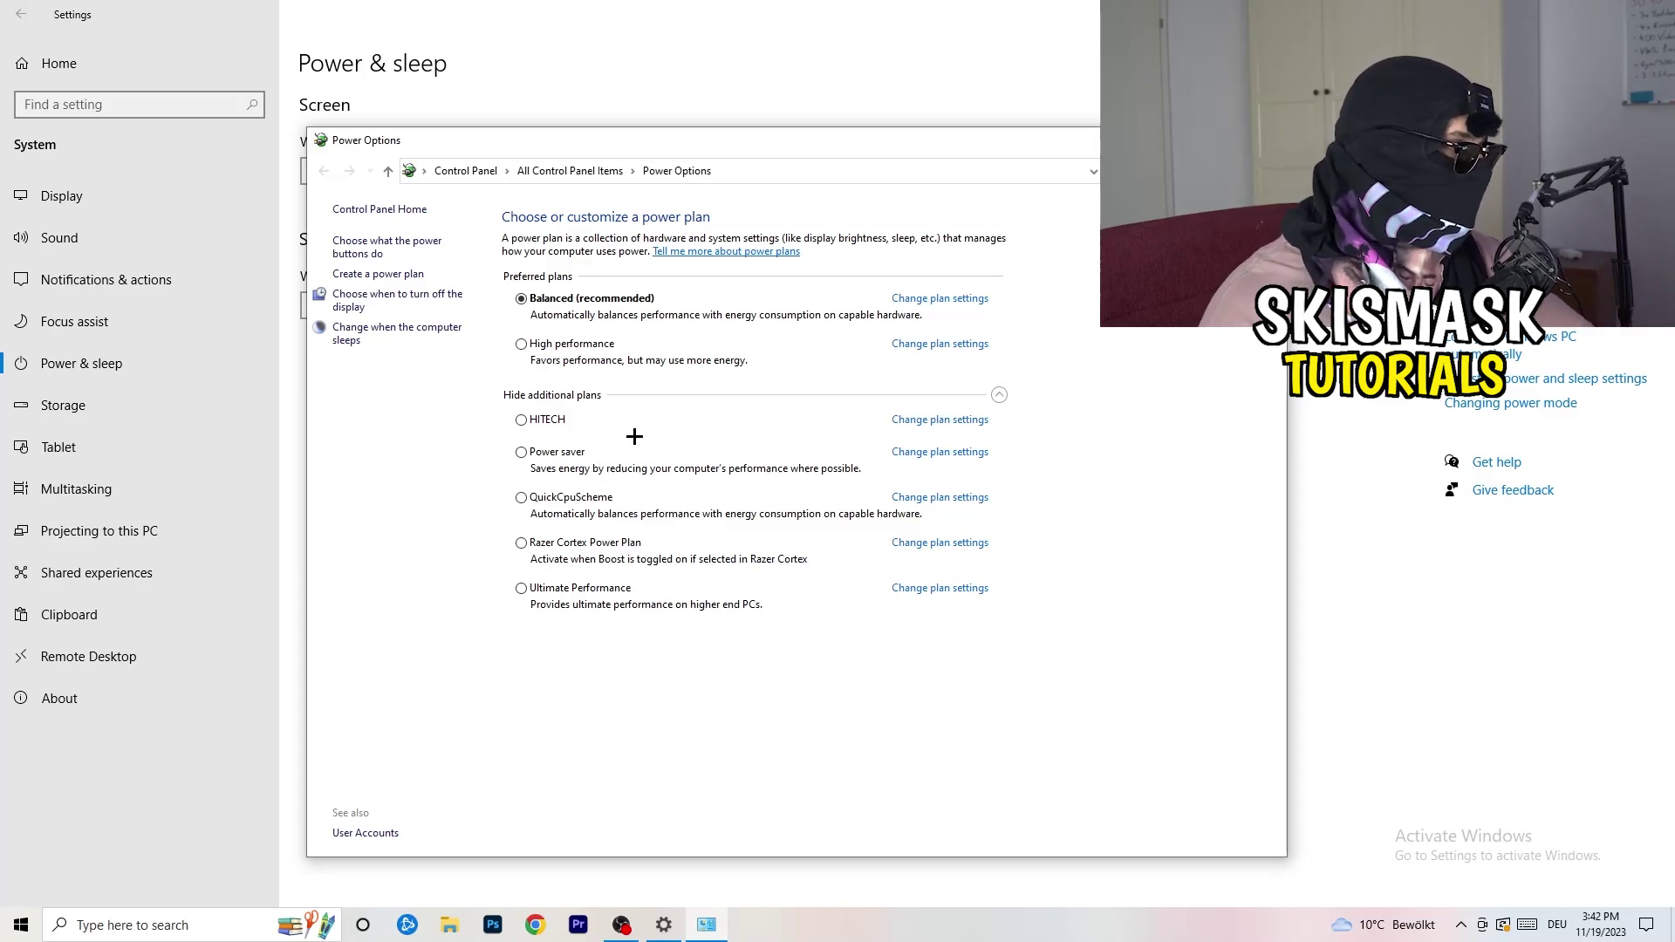
key("alt+F4")
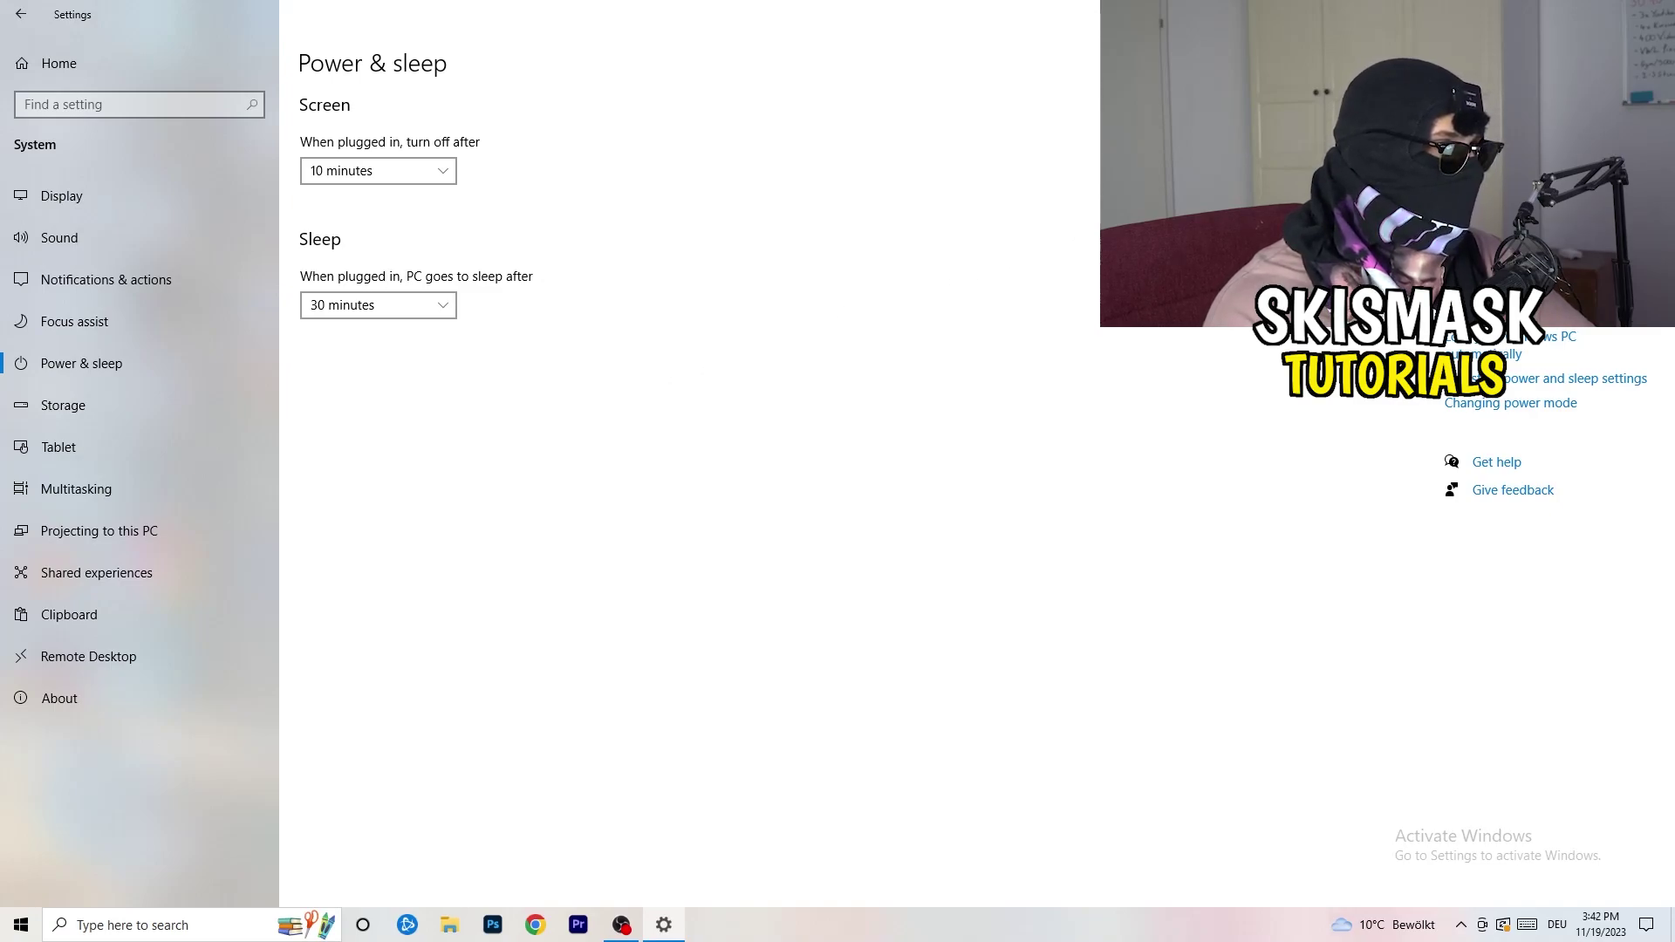
Close the Settings window and open the compatibility settings in the properties of the Steam desktop shortcut
key("alt+F4")
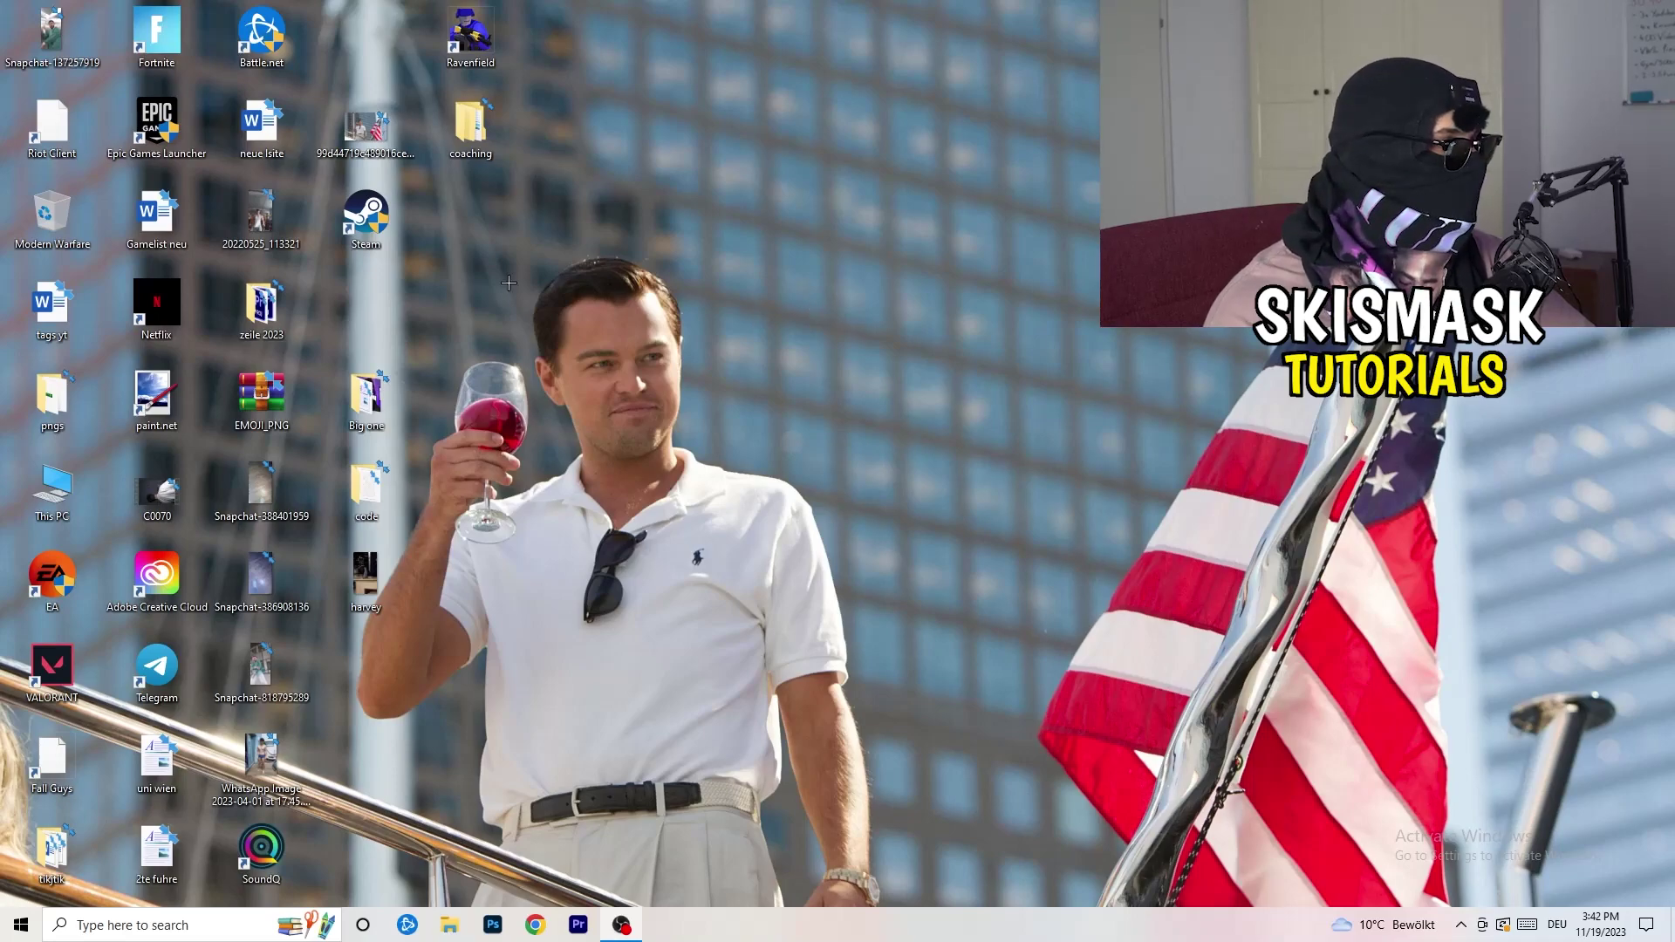
left_click_drag(367, 214, 890, 305)
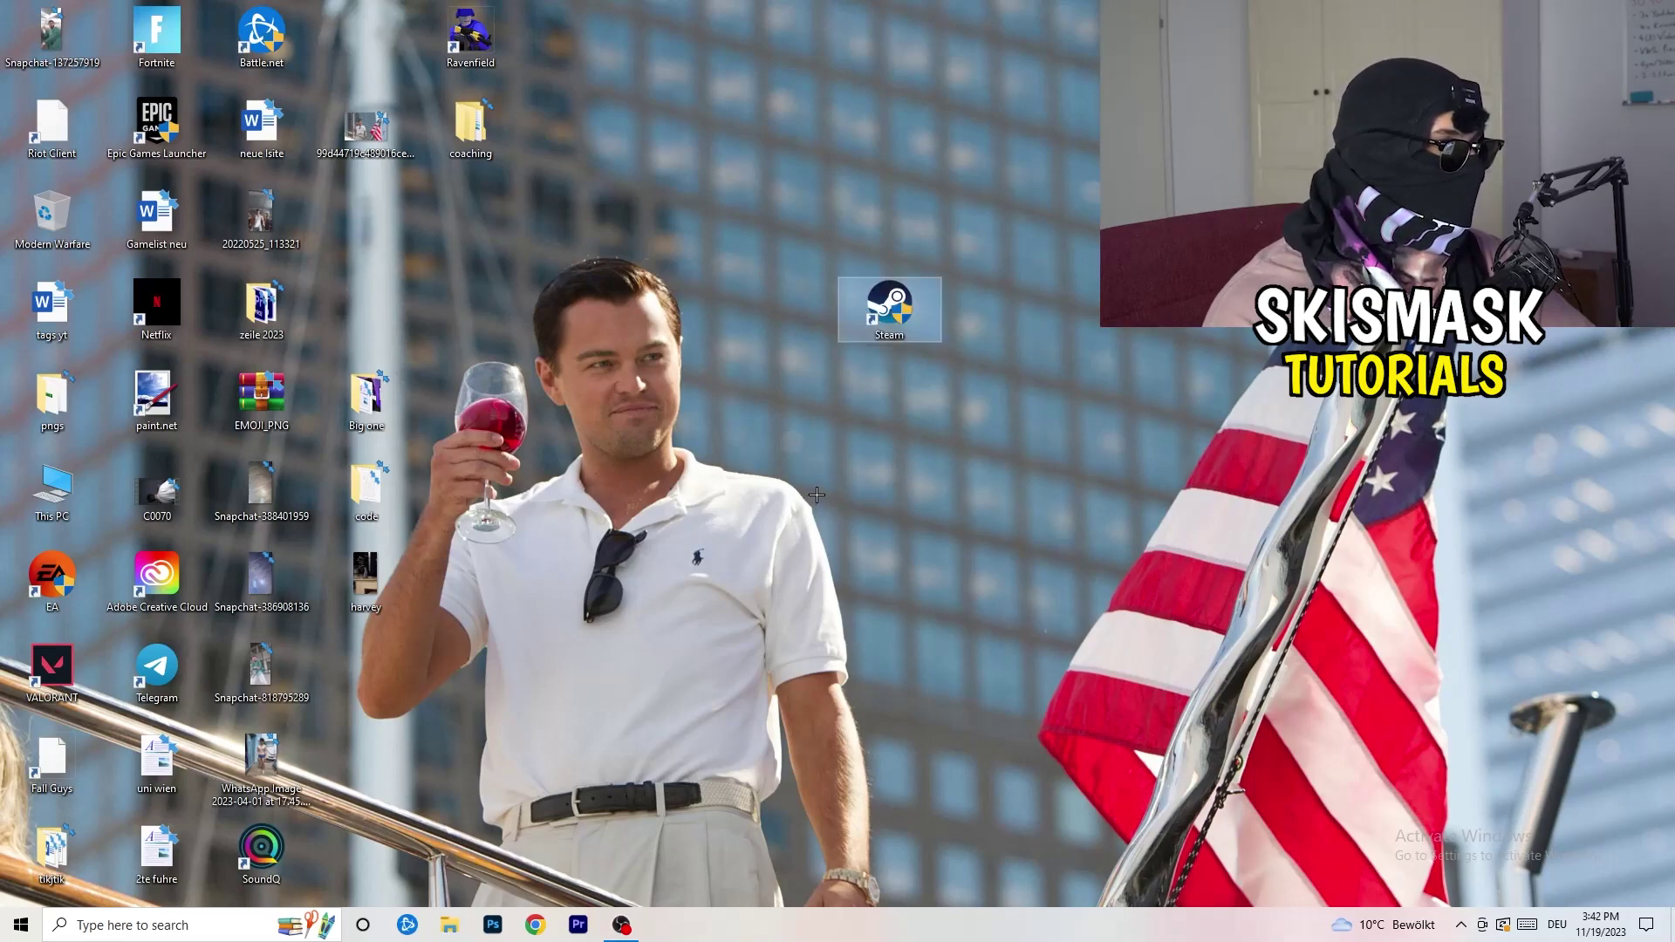
right_click(876, 312)
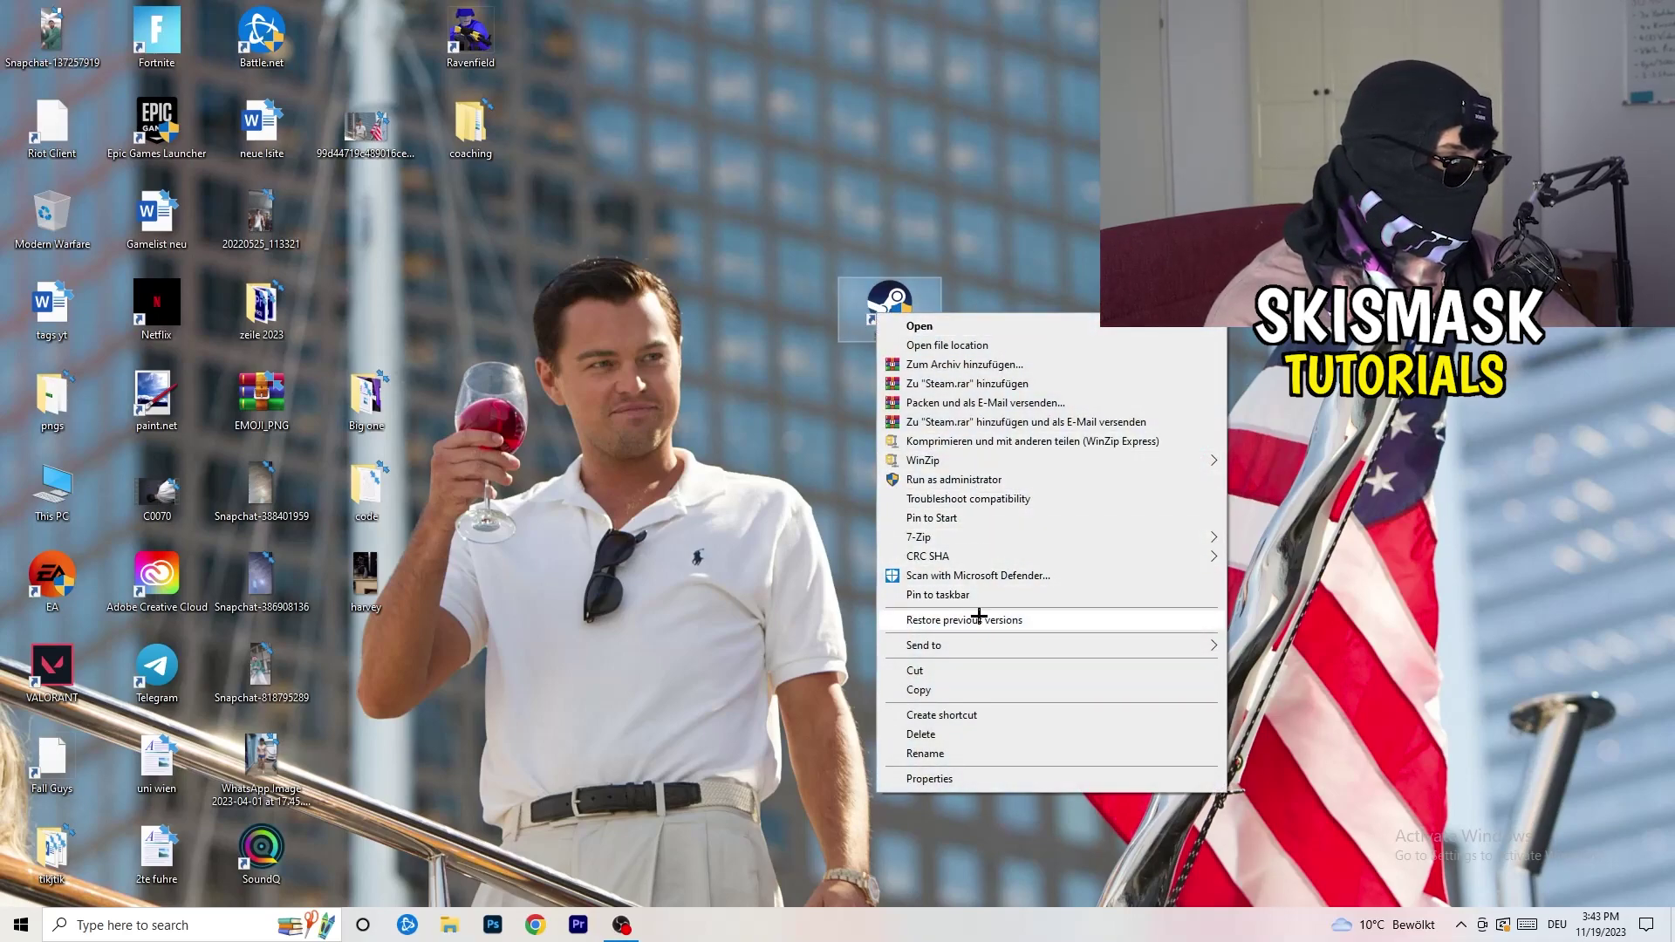
left_click(958, 780)
left_click_drag(988, 320, 814, 247)
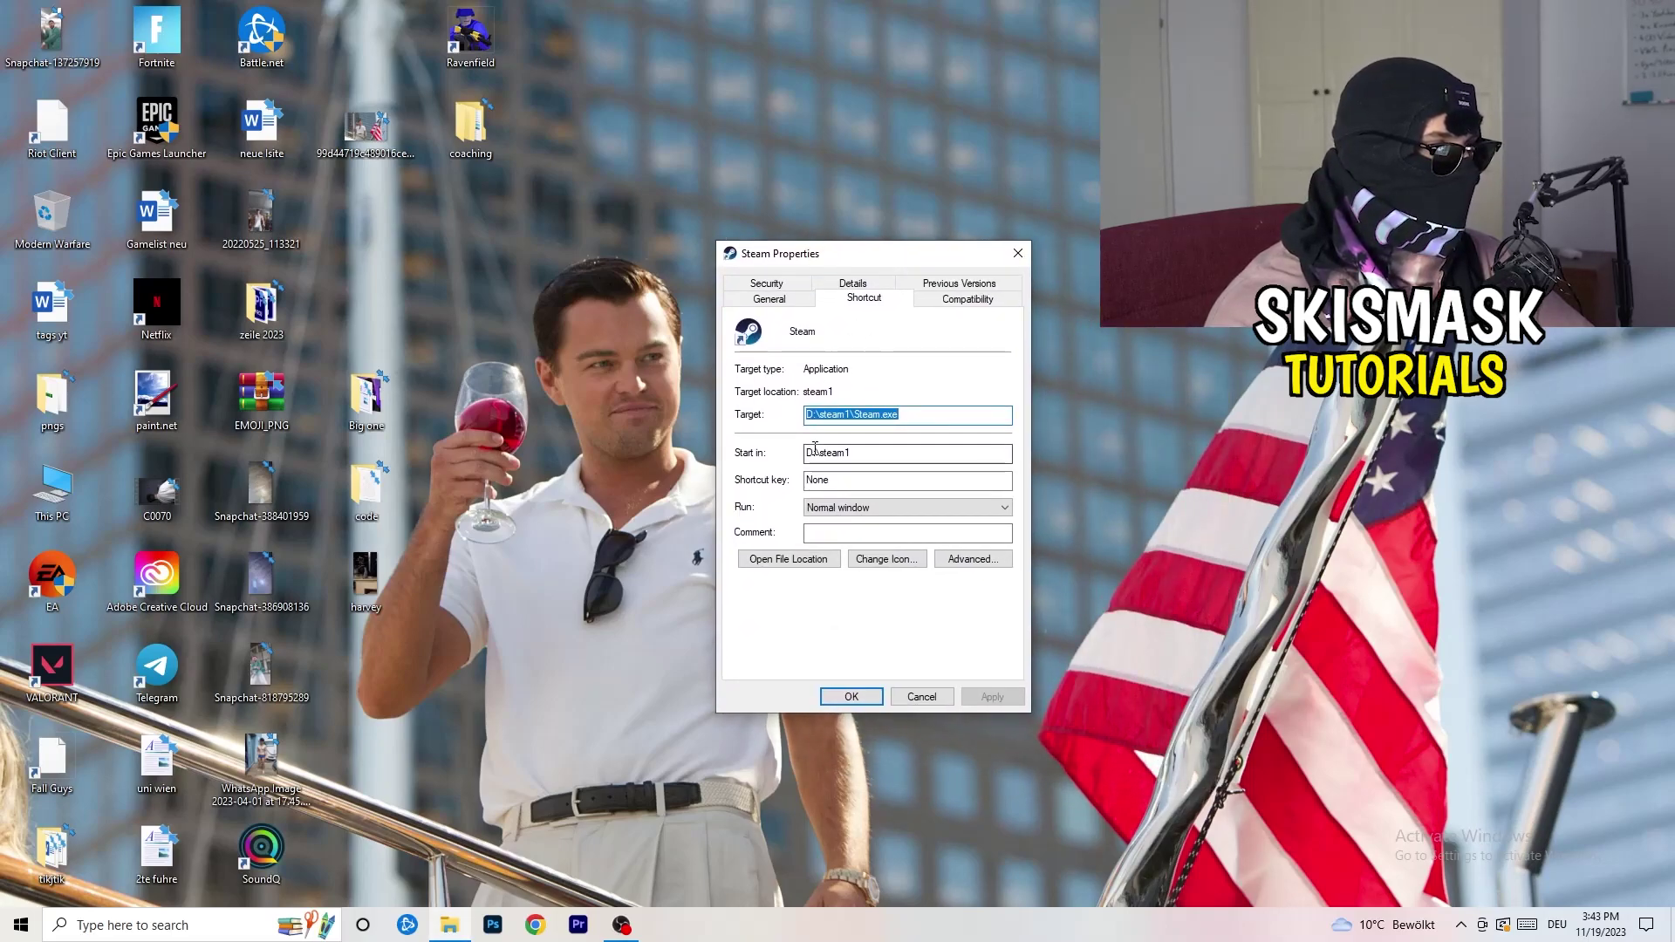
left_click(987, 302)
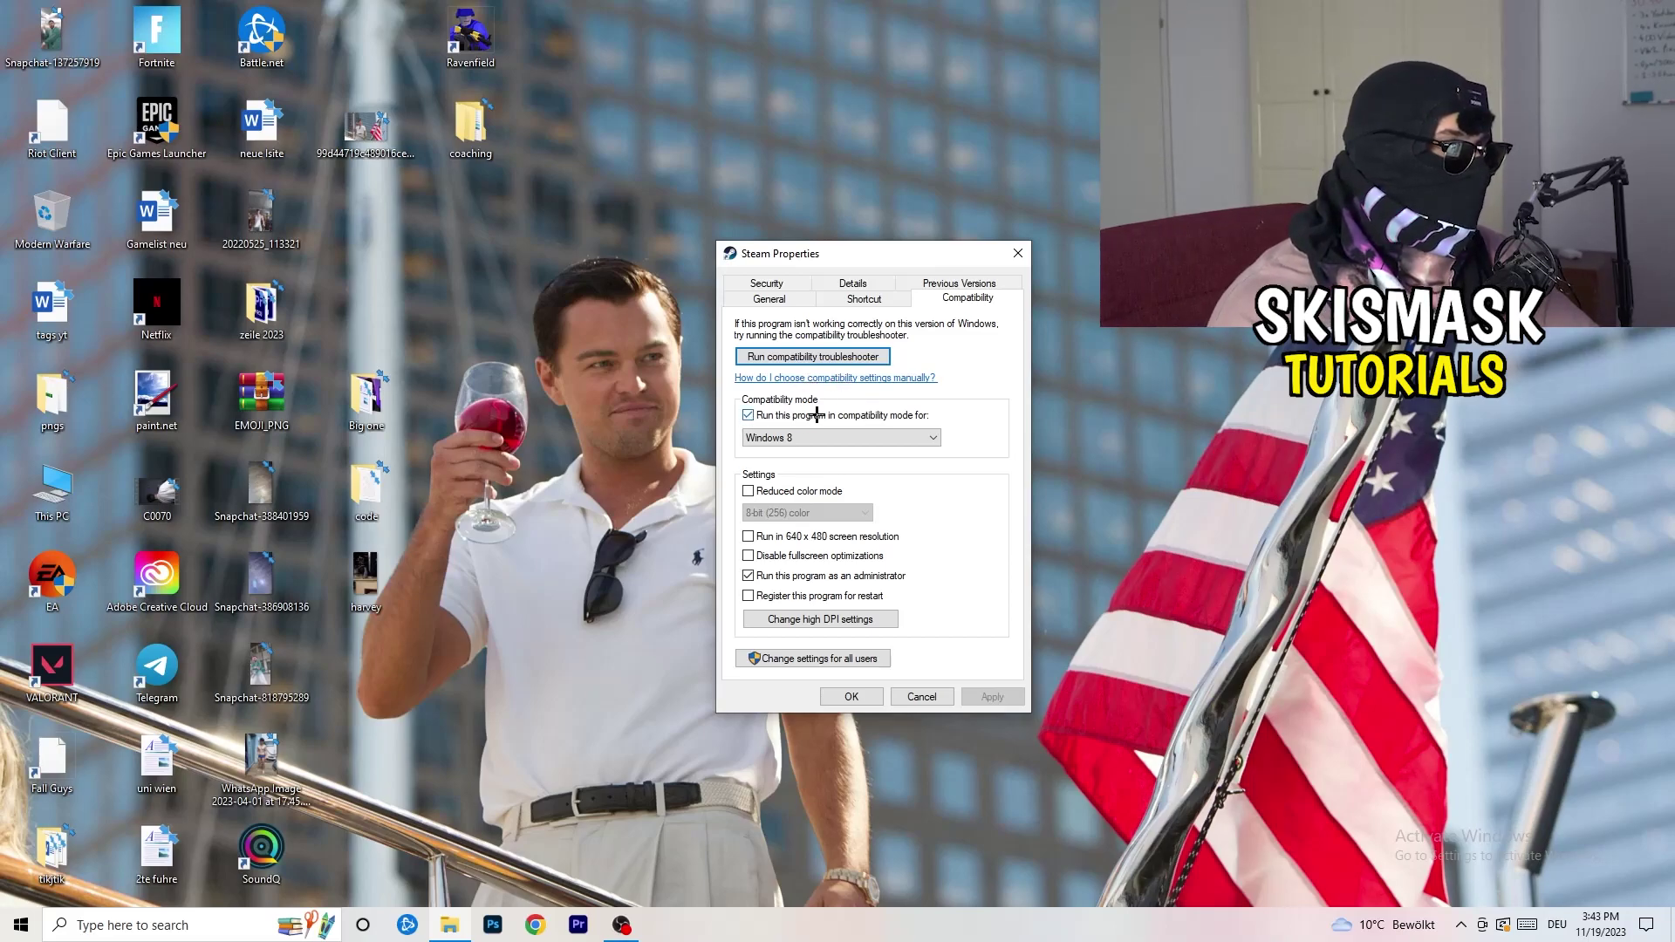
Set Steam to run in compatibility mode for Windows 8, apply the compatibility settings, and close its properties
left_click(915, 409)
left_click(766, 418)
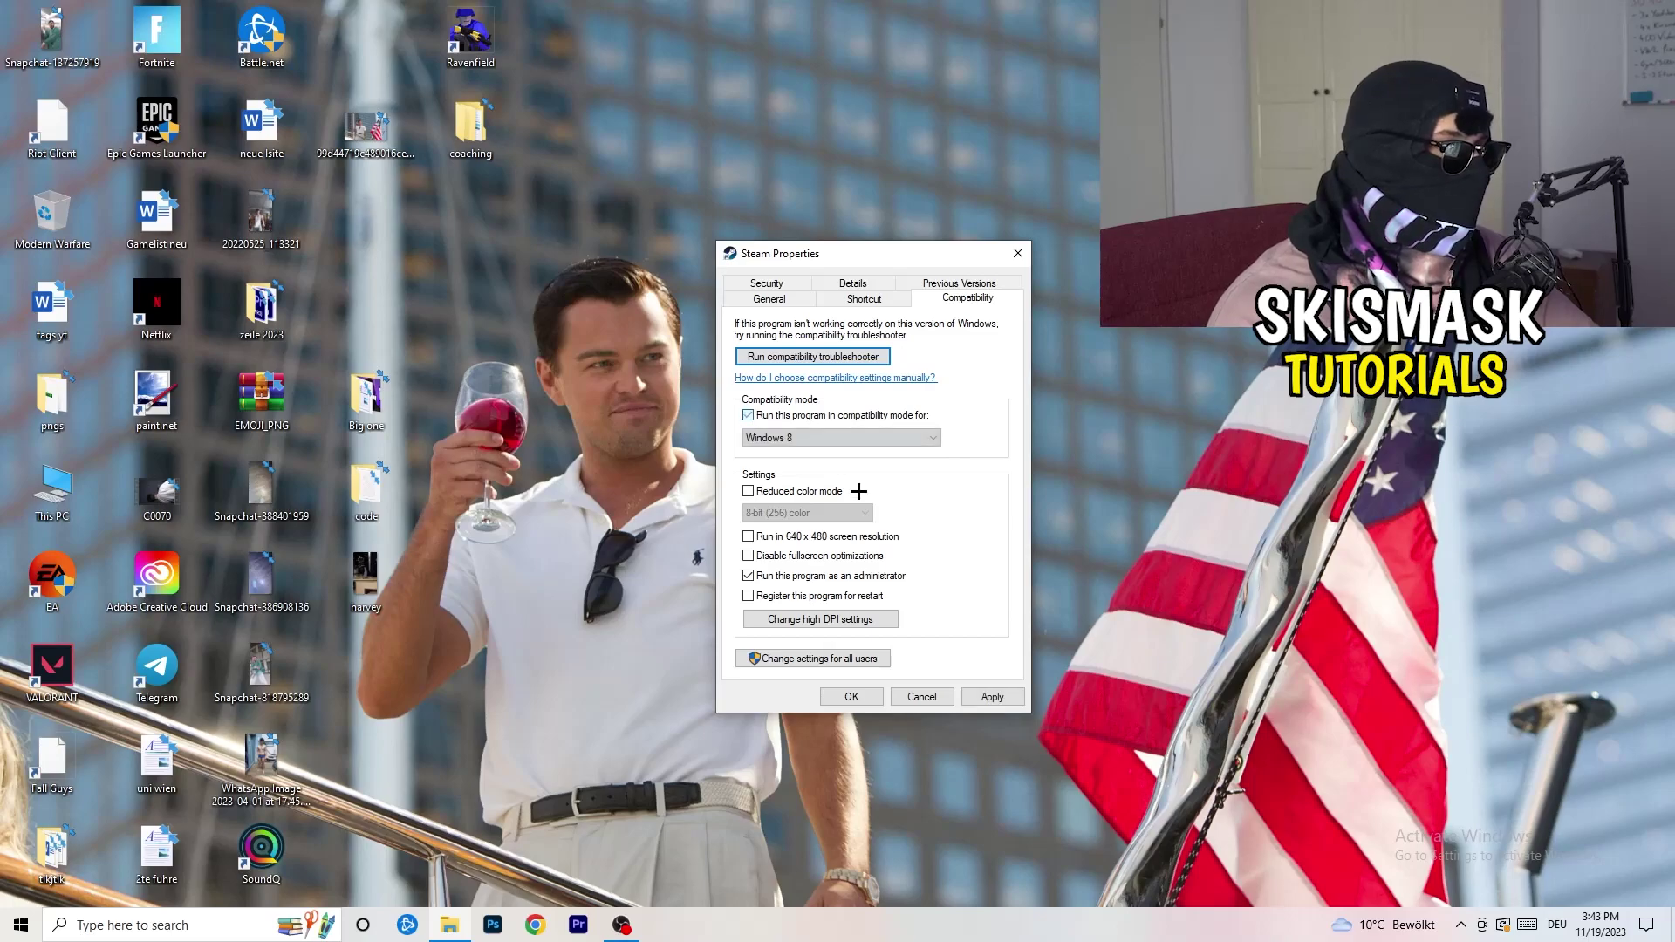
left_click(825, 437)
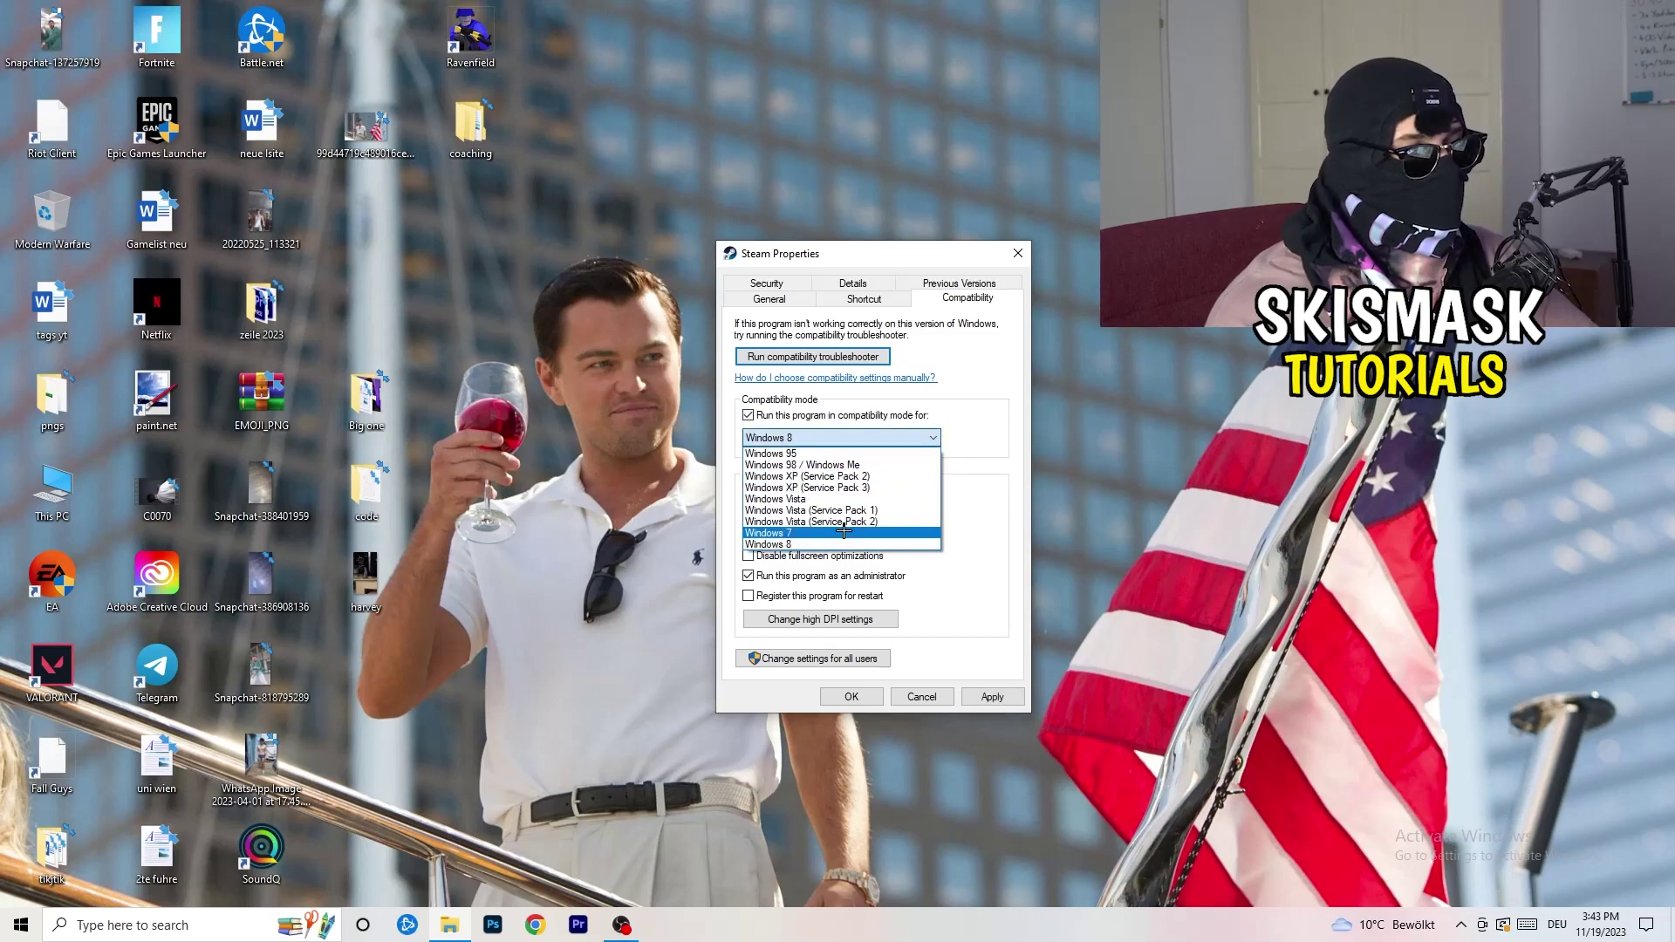
left_click(997, 382)
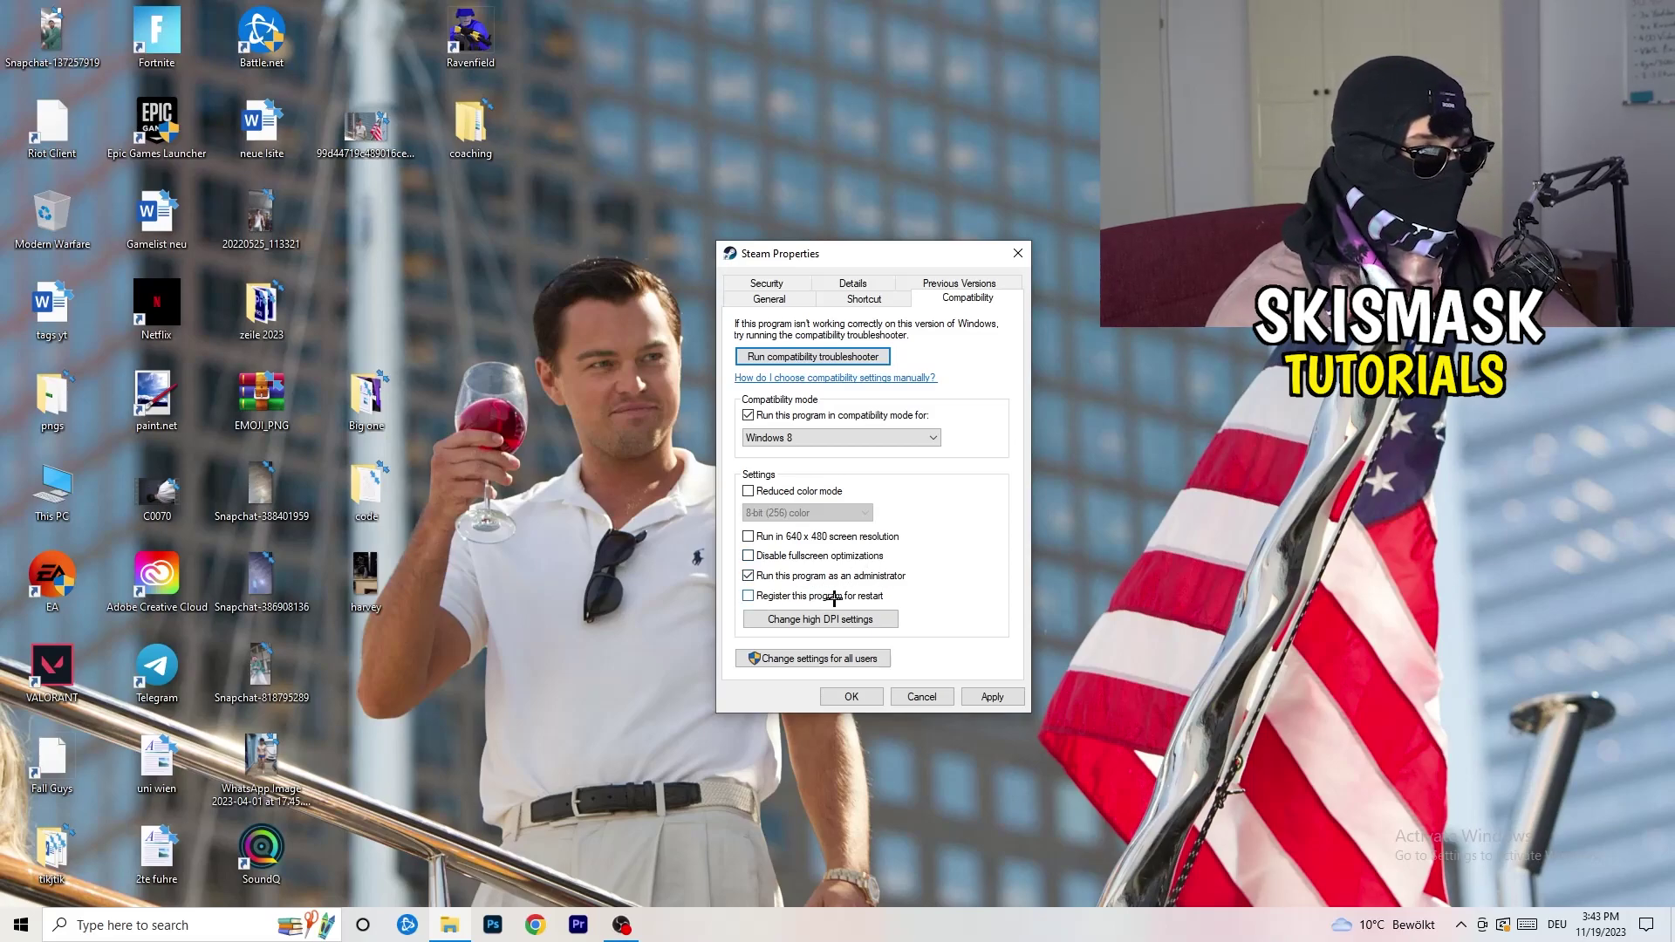
left_click(992, 697)
left_click(852, 697)
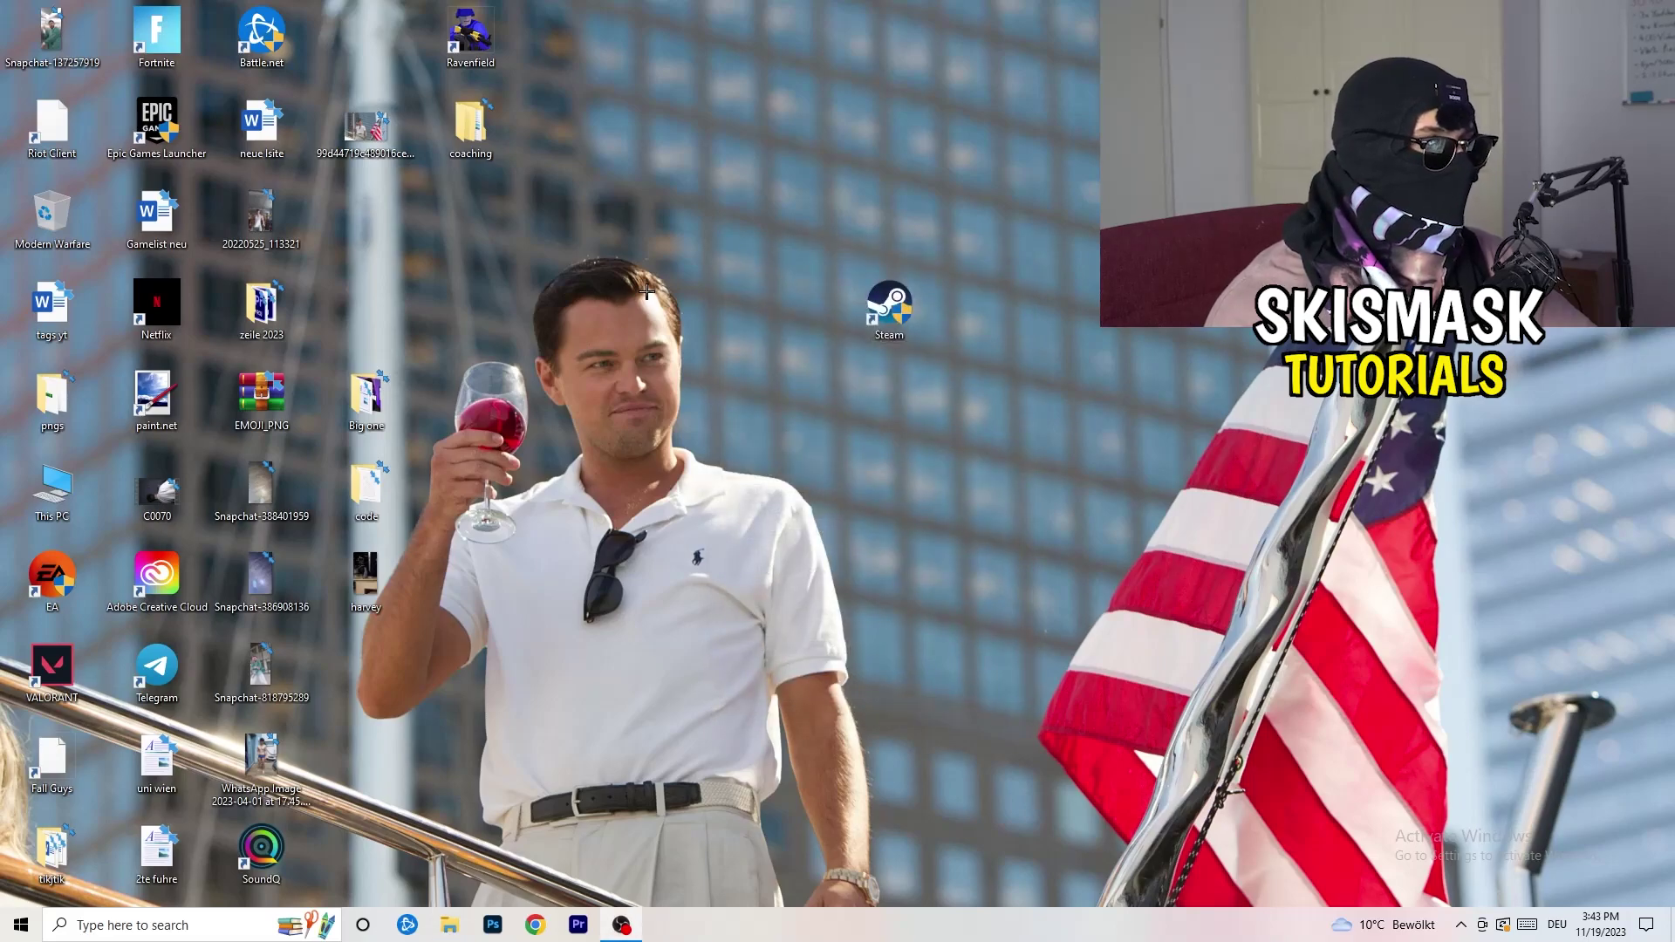
Move the Steam shortcut back to its original place below the image file among the other desktop icons
left_click_drag(890, 310, 807, 325)
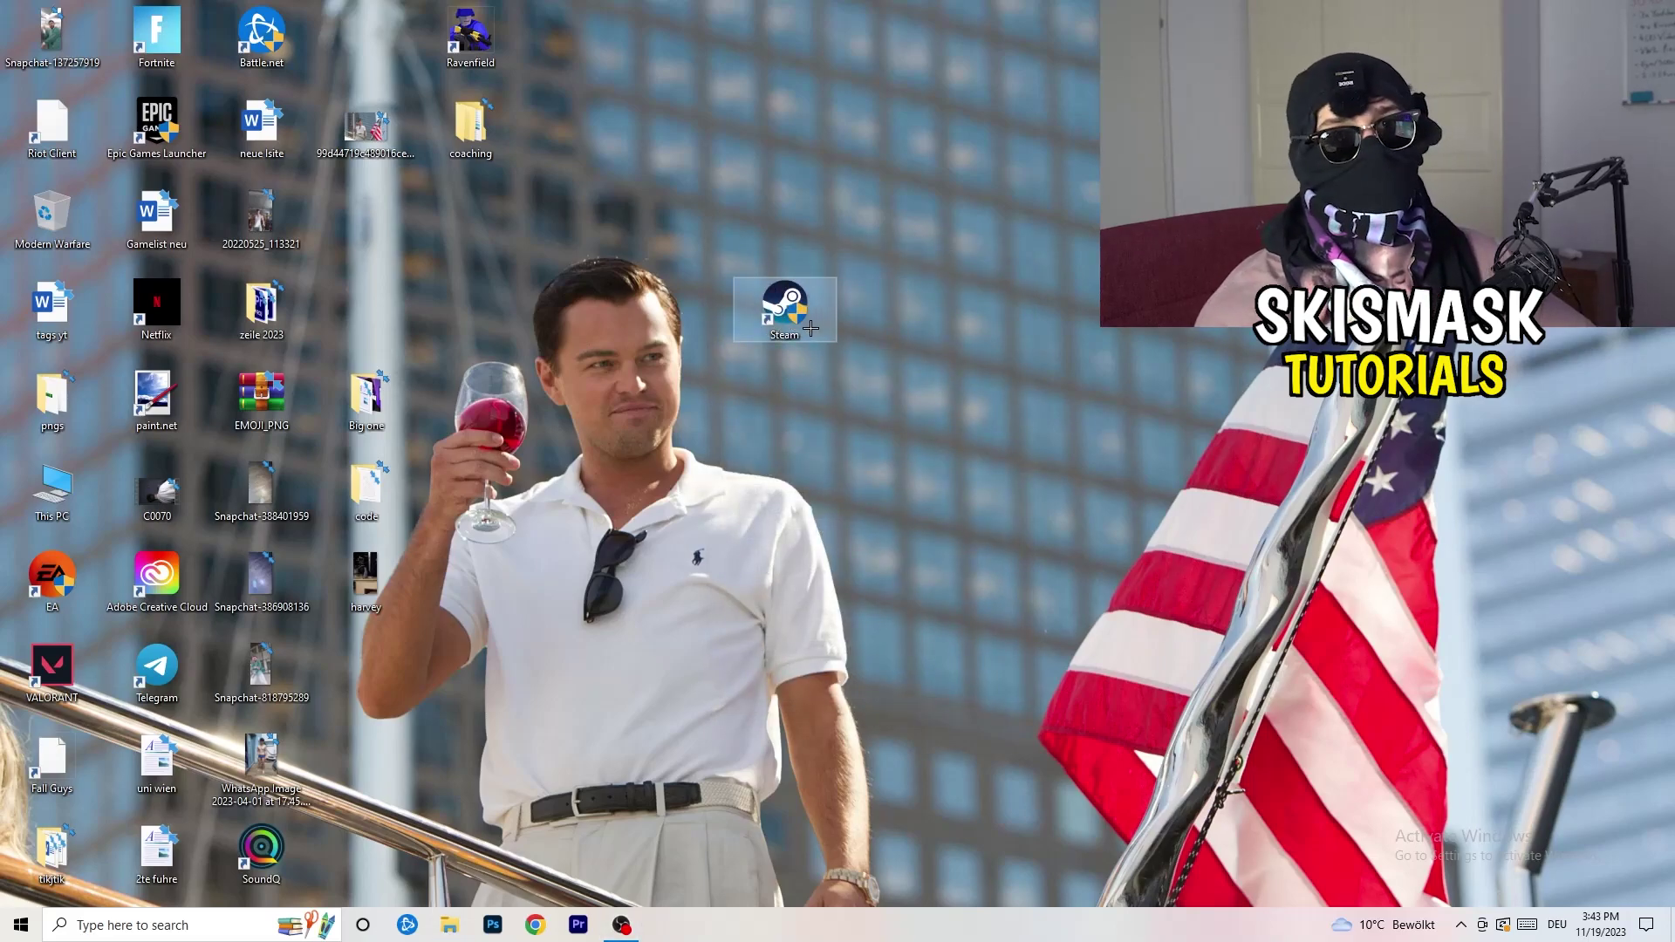
left_click_drag(773, 306, 963, 287)
left_click(1001, 460)
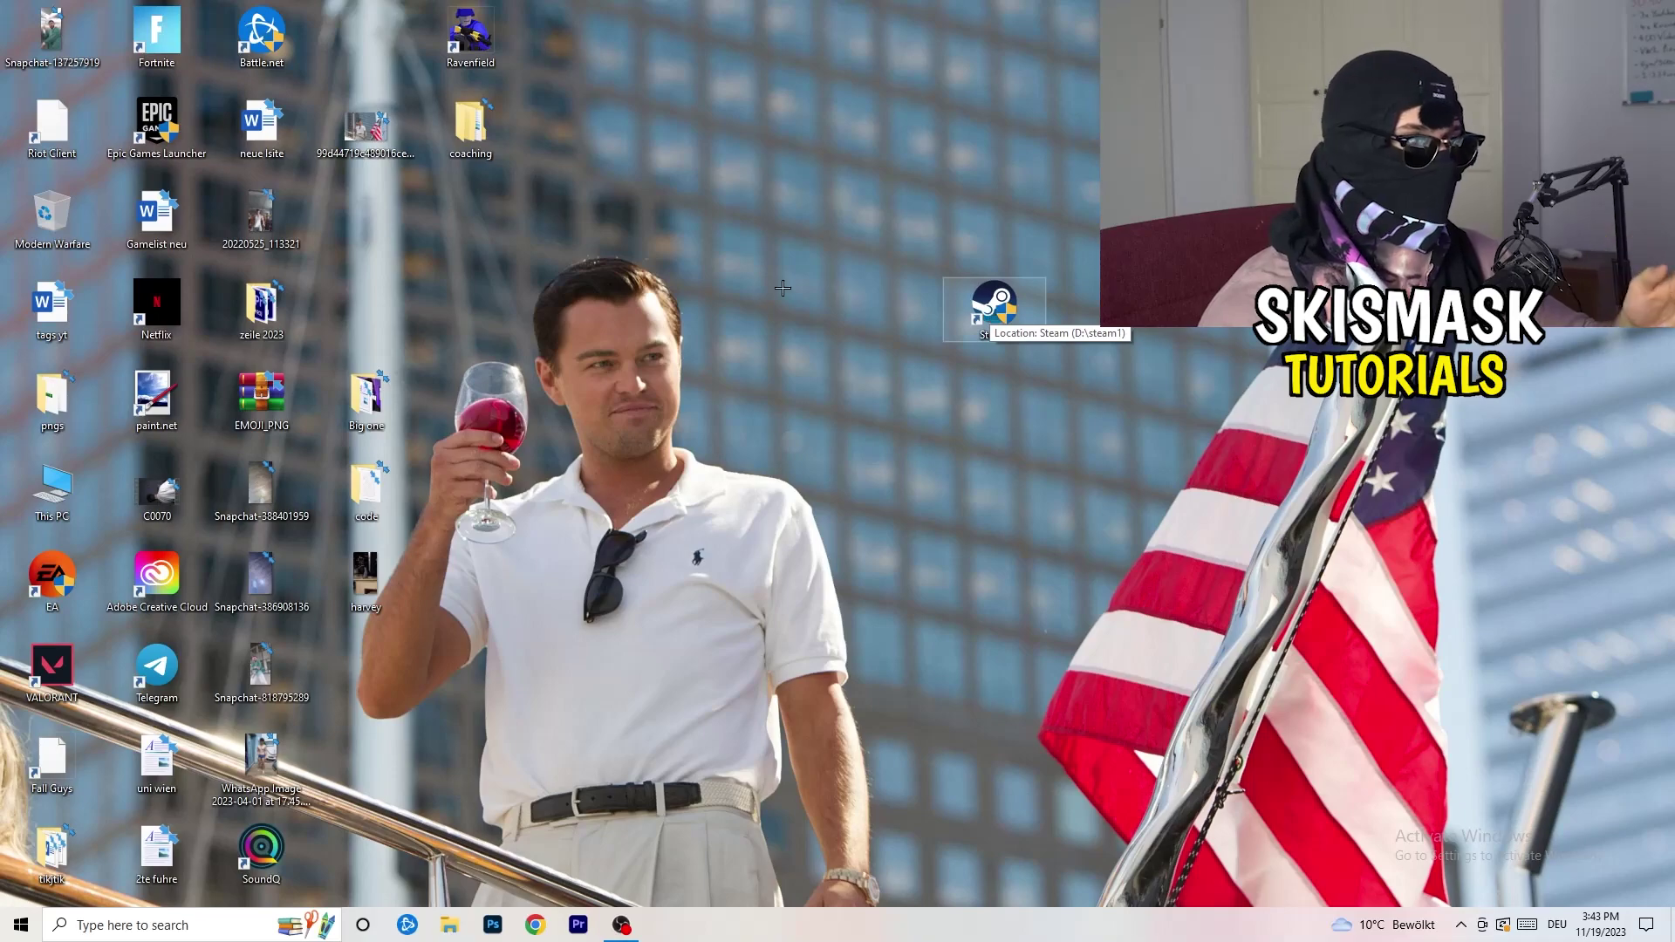
right_click(992, 305)
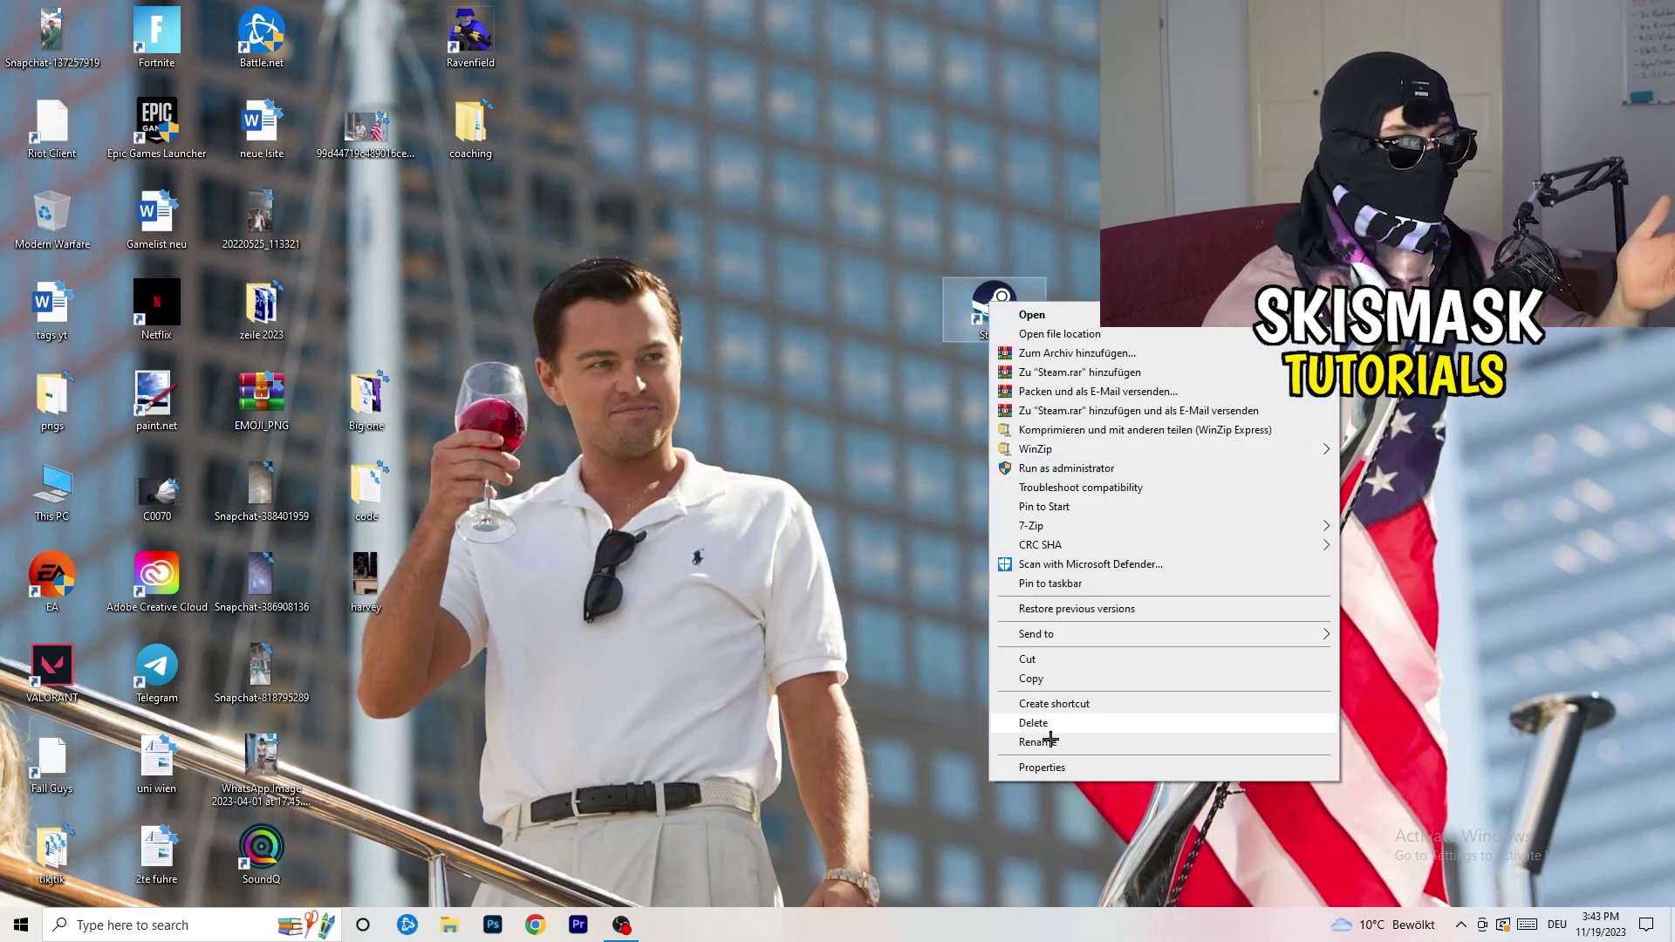
left_click(794, 375)
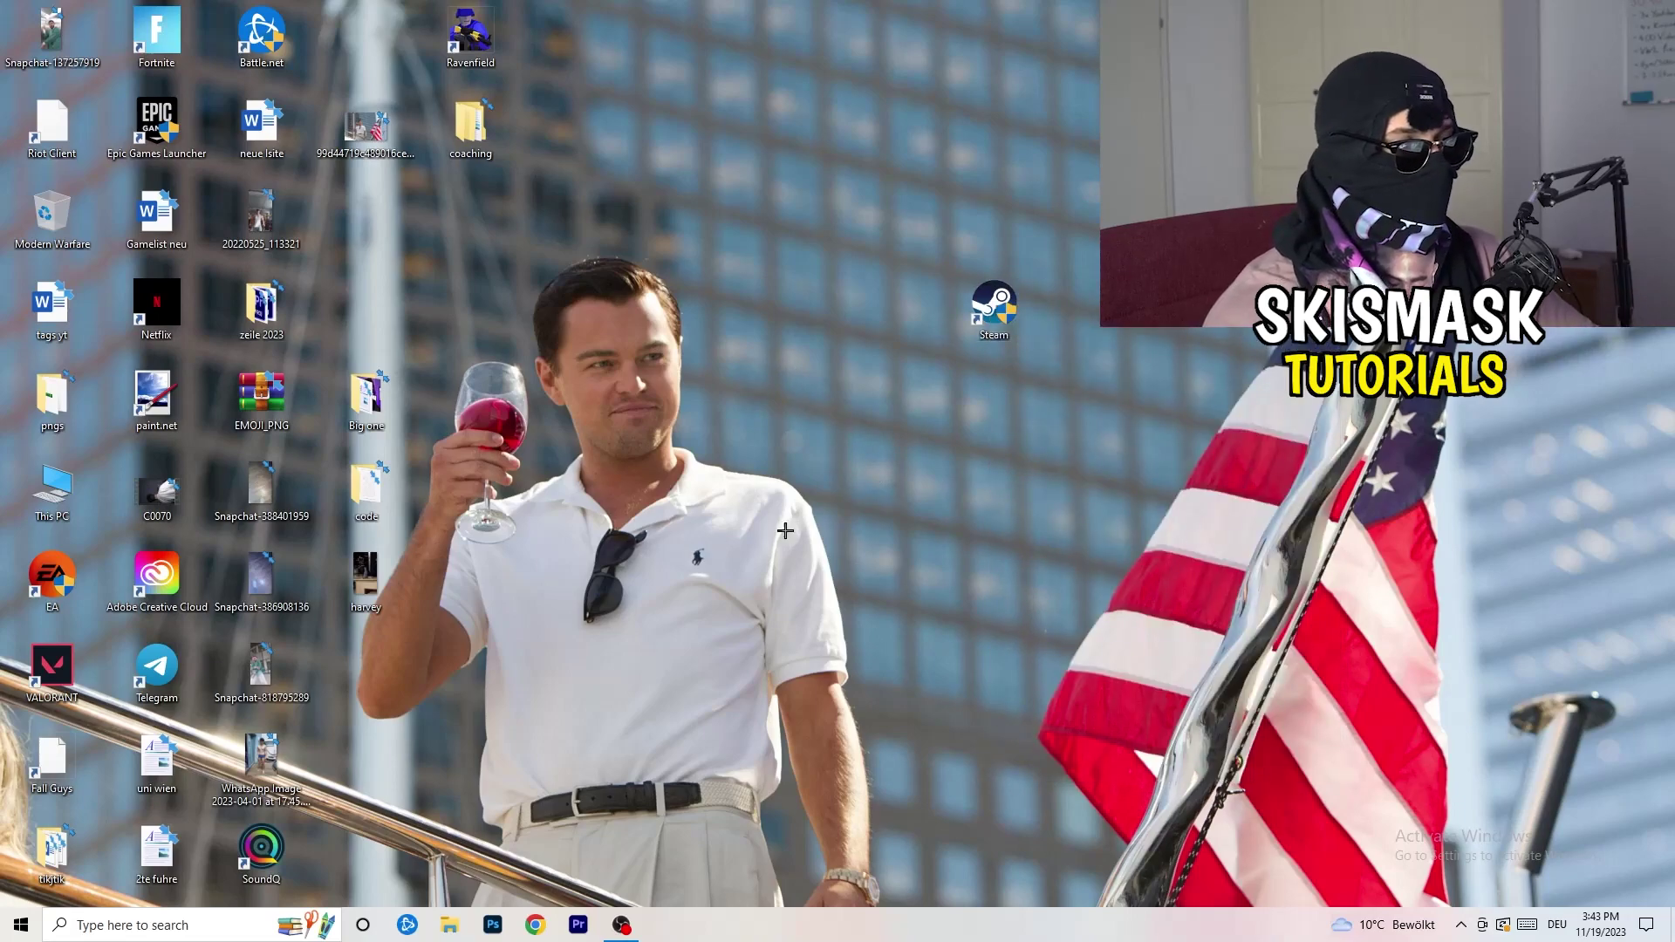
left_click_drag(994, 305, 366, 218)
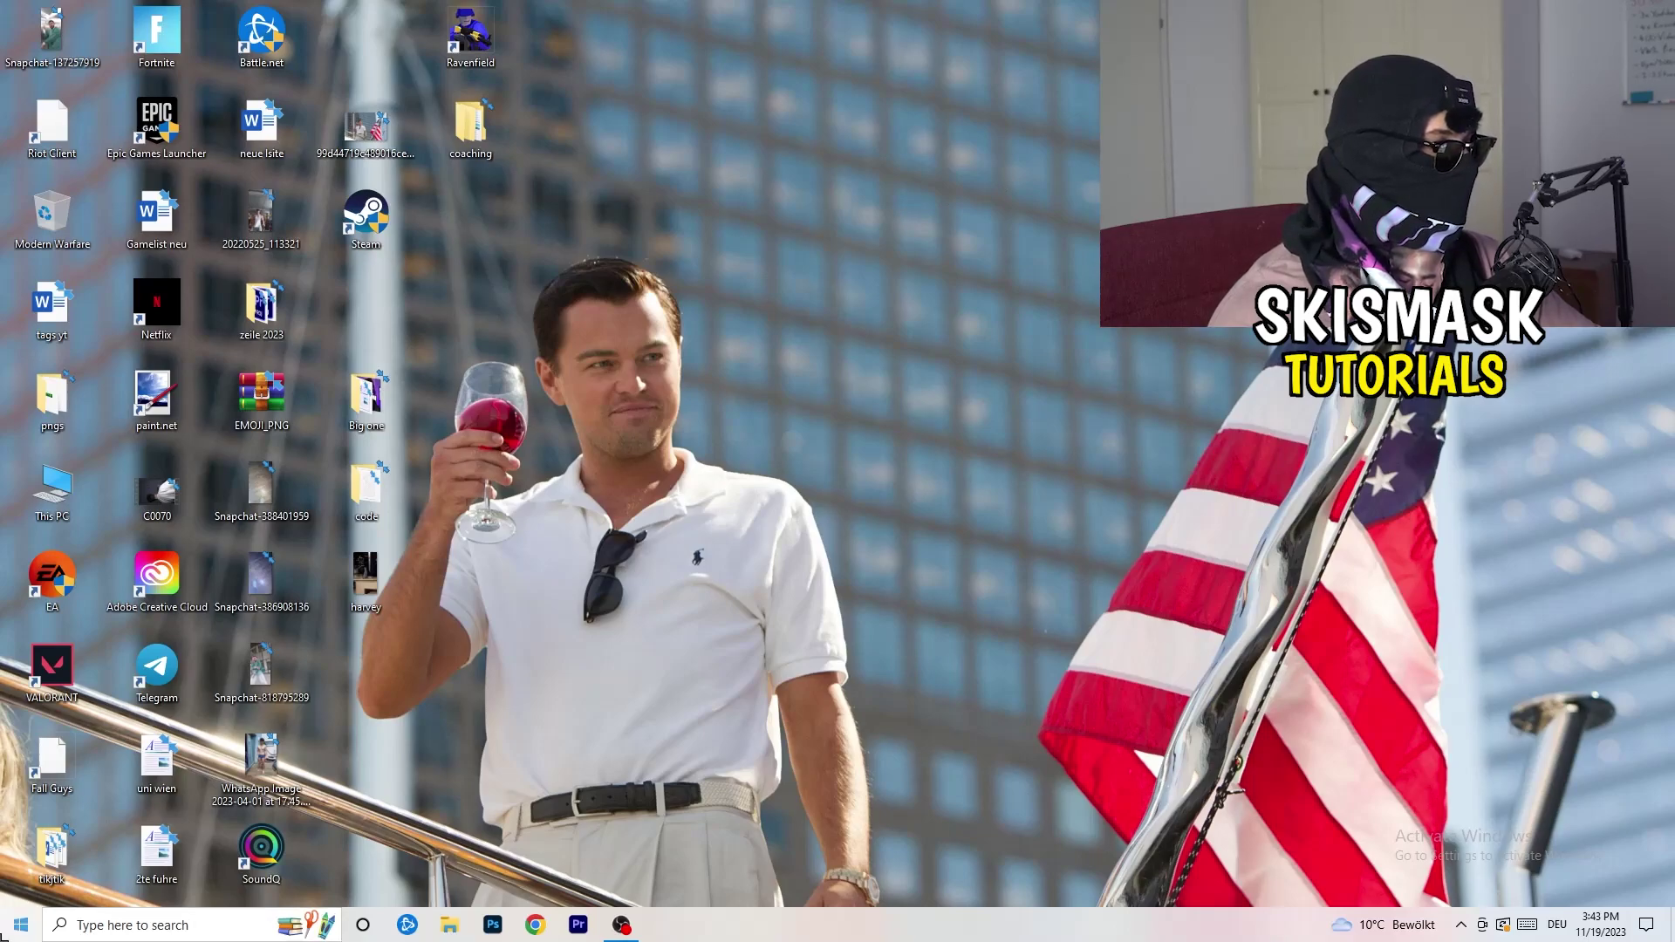
Open the Xbox Game Bar page of the Gaming category in Windows Settings
left_click(21, 925)
left_click(22, 847)
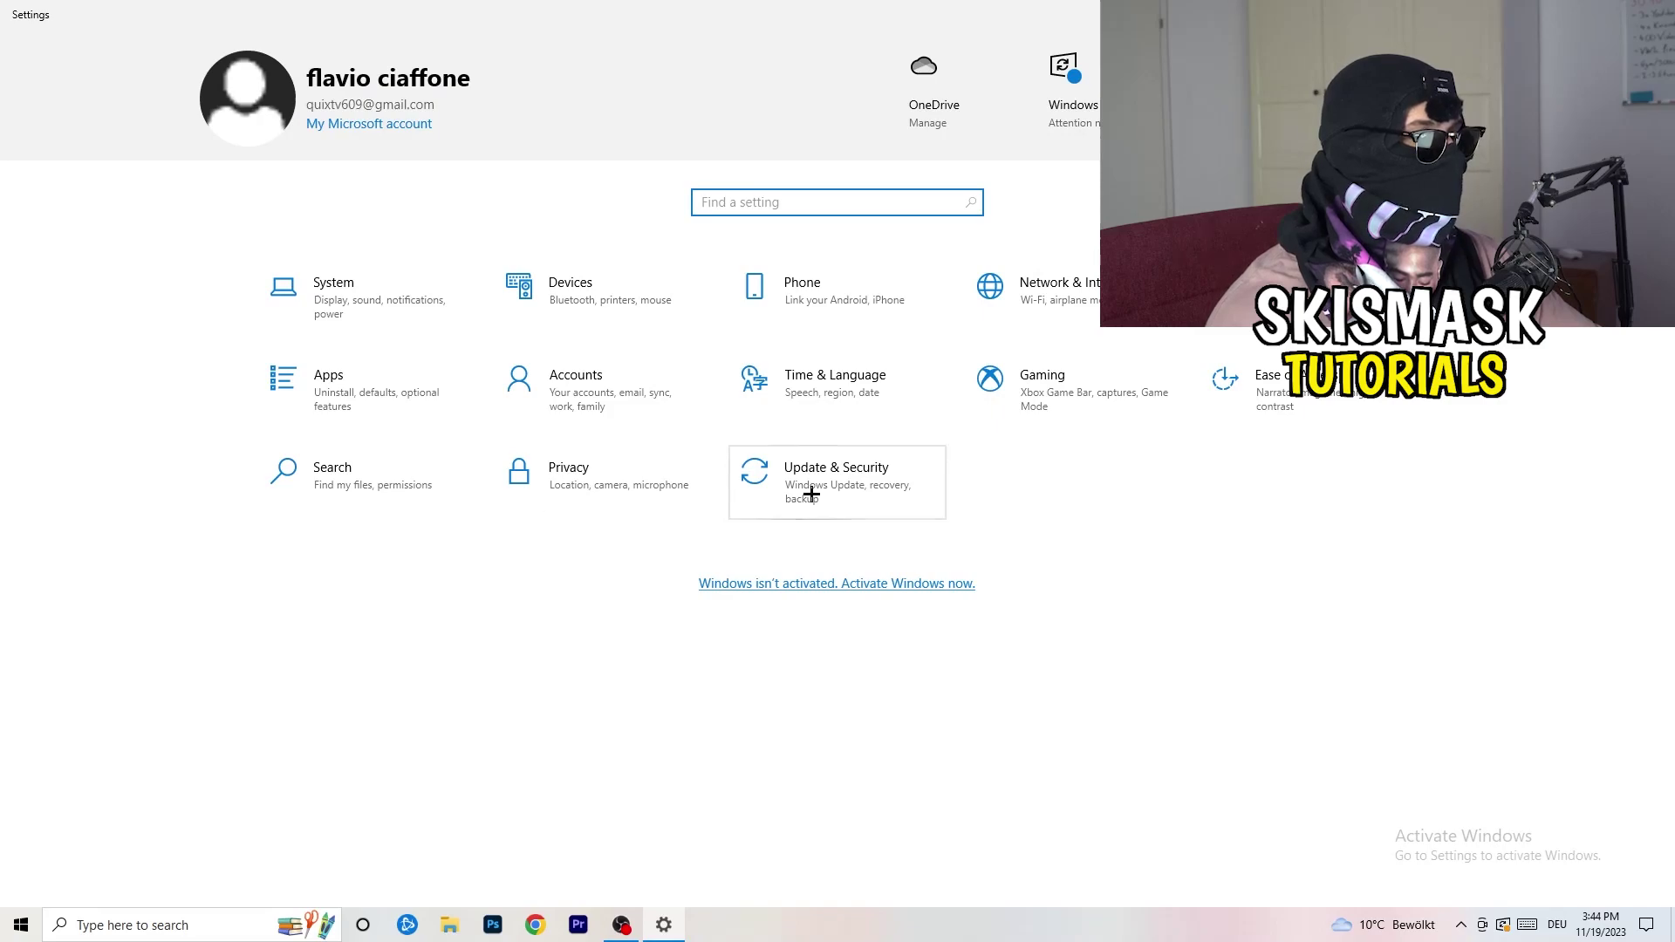
left_click(993, 375)
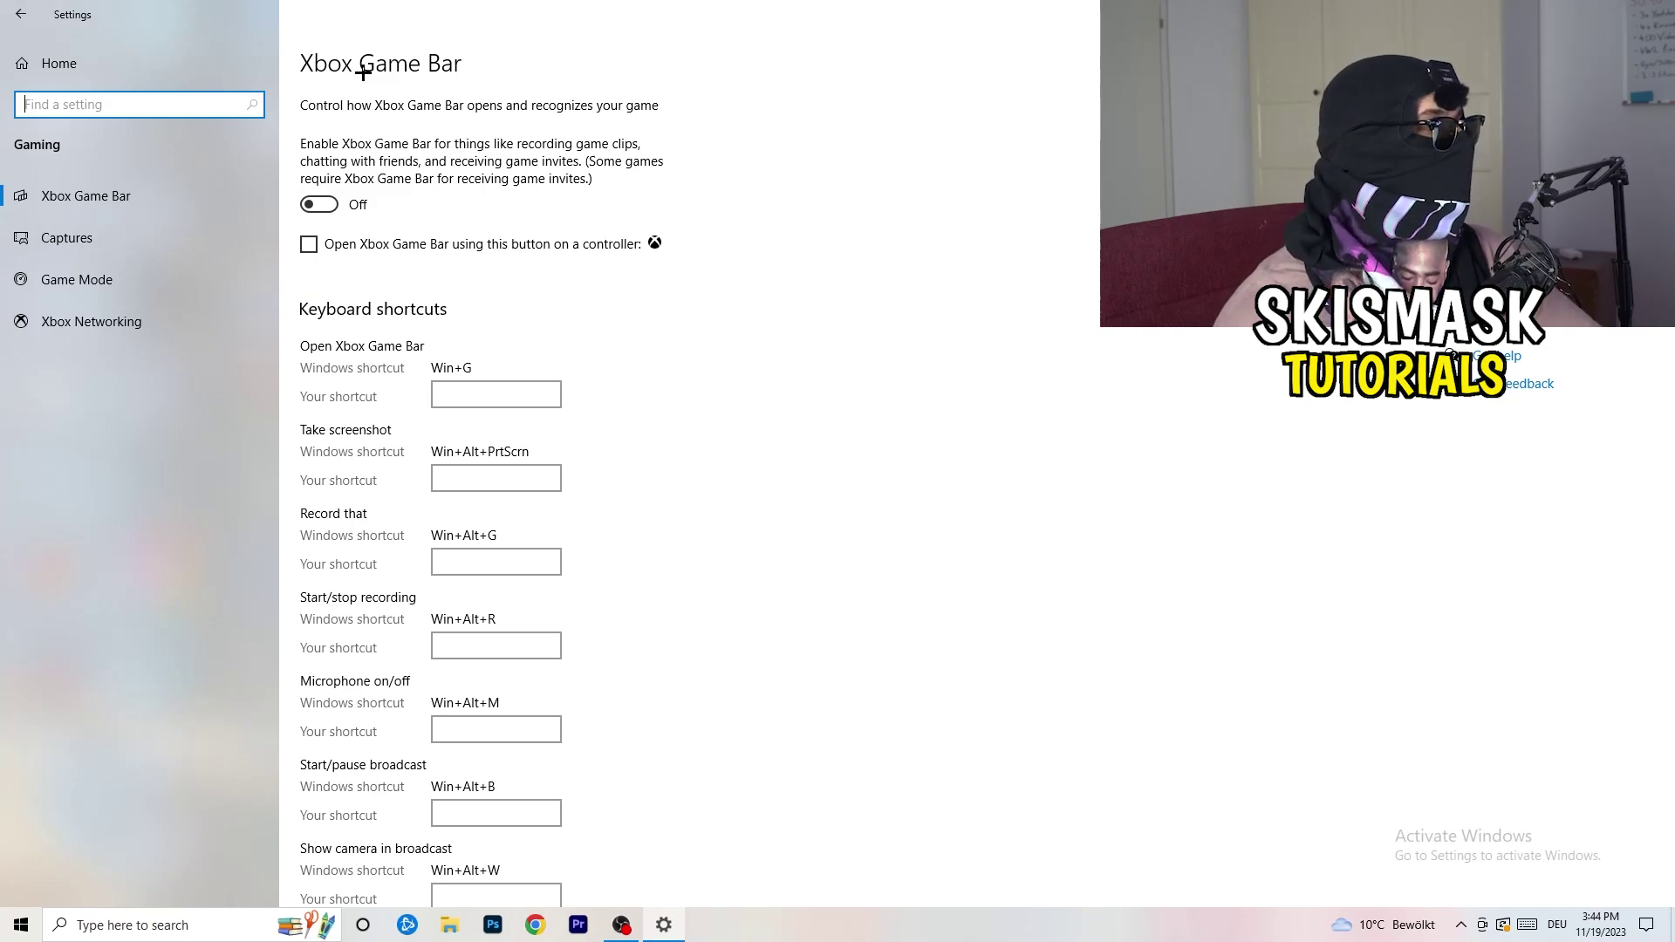
Review the background recording, audio and video options under Captures, and check the Game Mode page
left_click(154, 239)
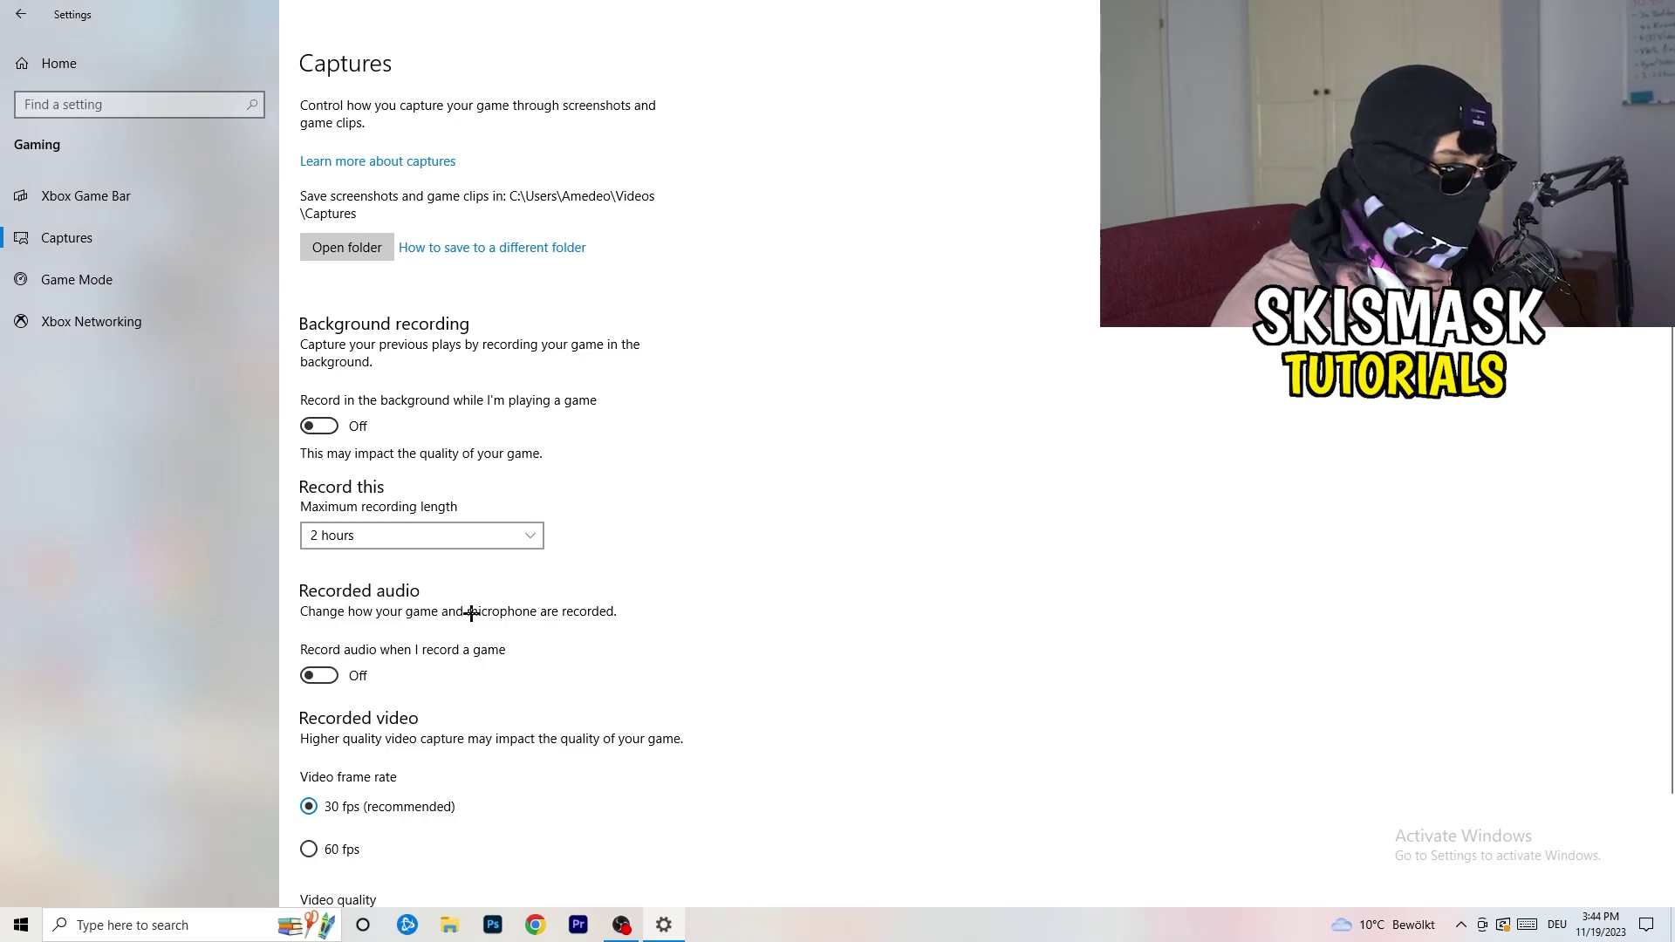
scroll(471, 613, "down", 2)
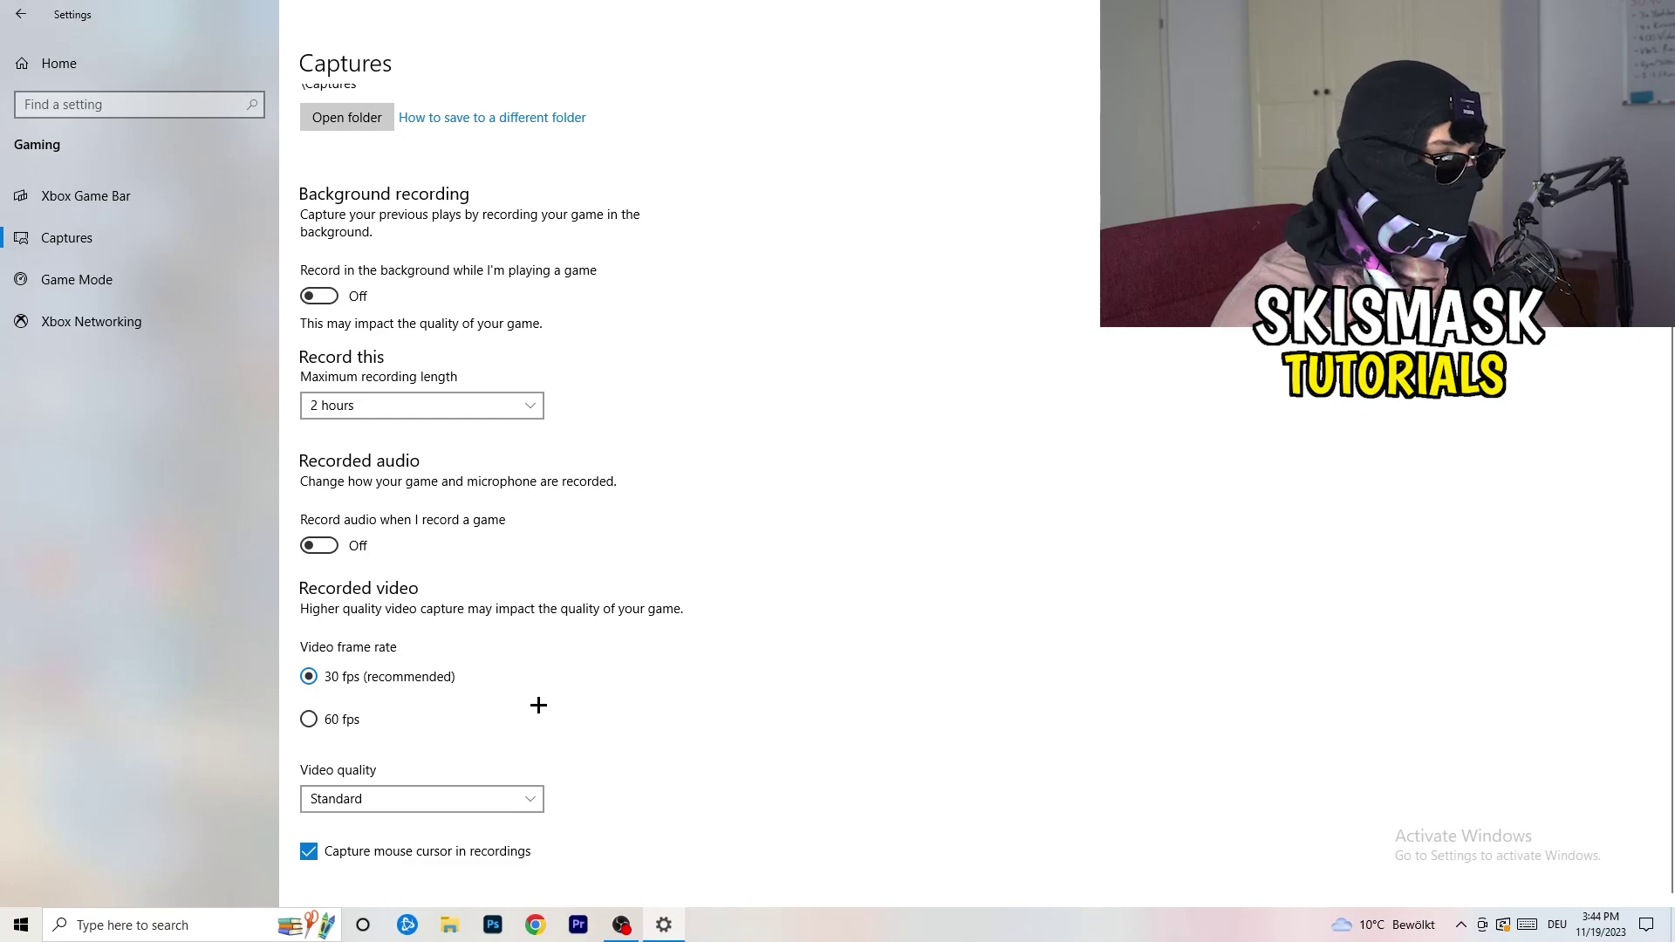
scroll(538, 705, "up", 2)
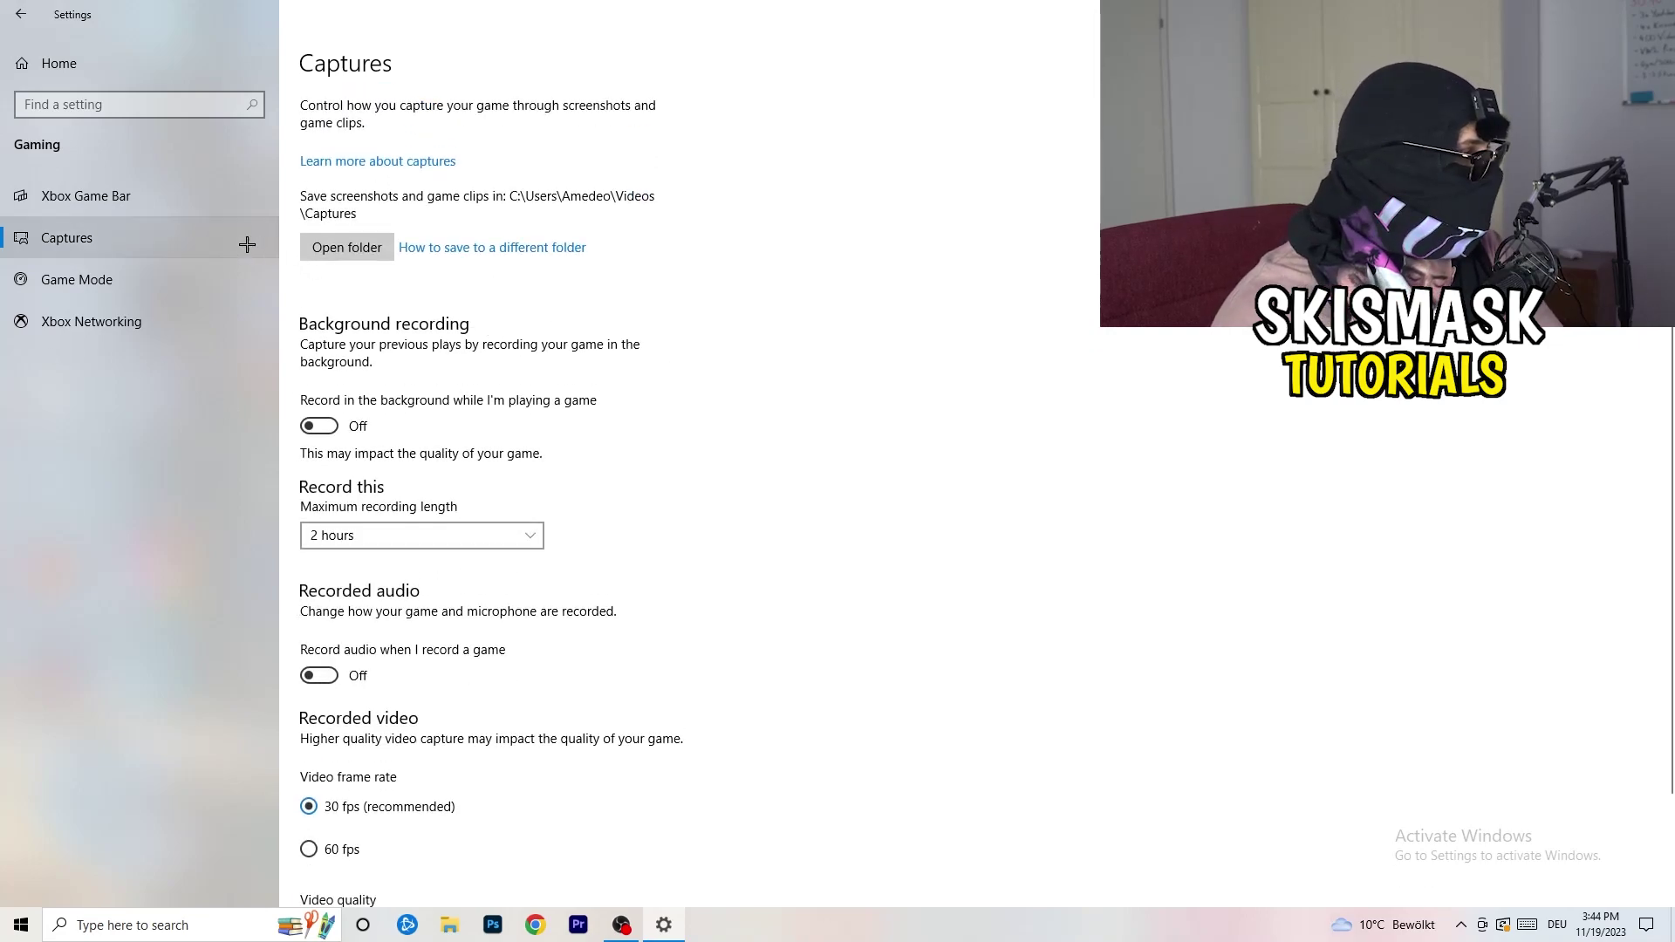
left_click(77, 279)
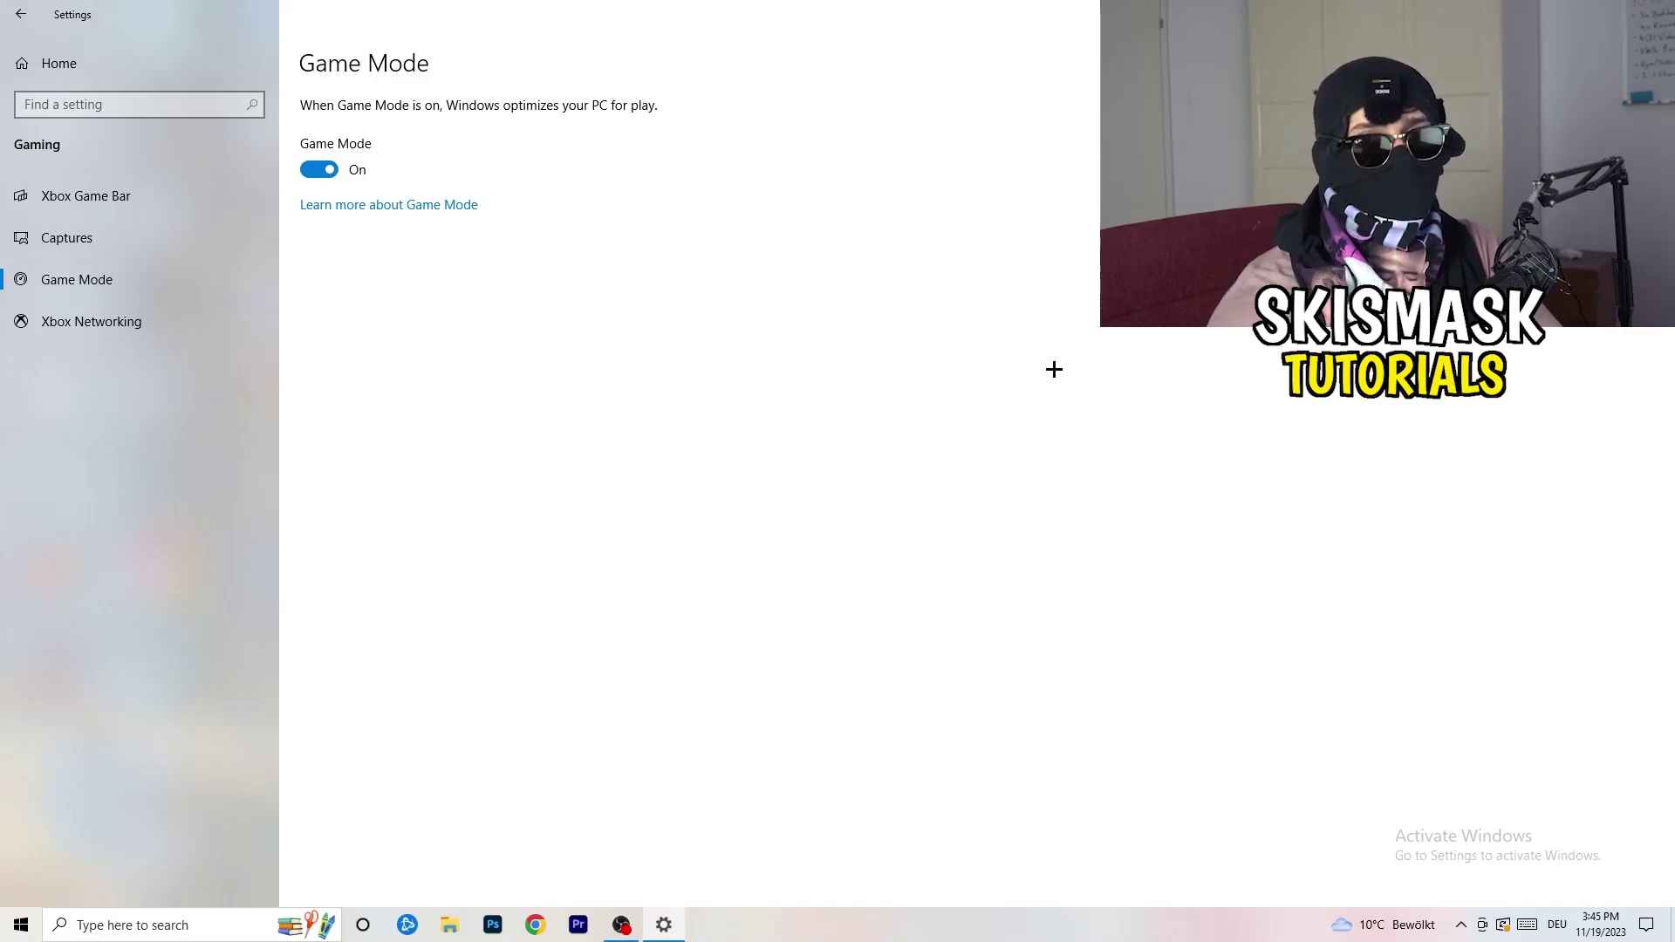
Return to the Windows Settings overview and open the Update & Security category
left_click(17, 10)
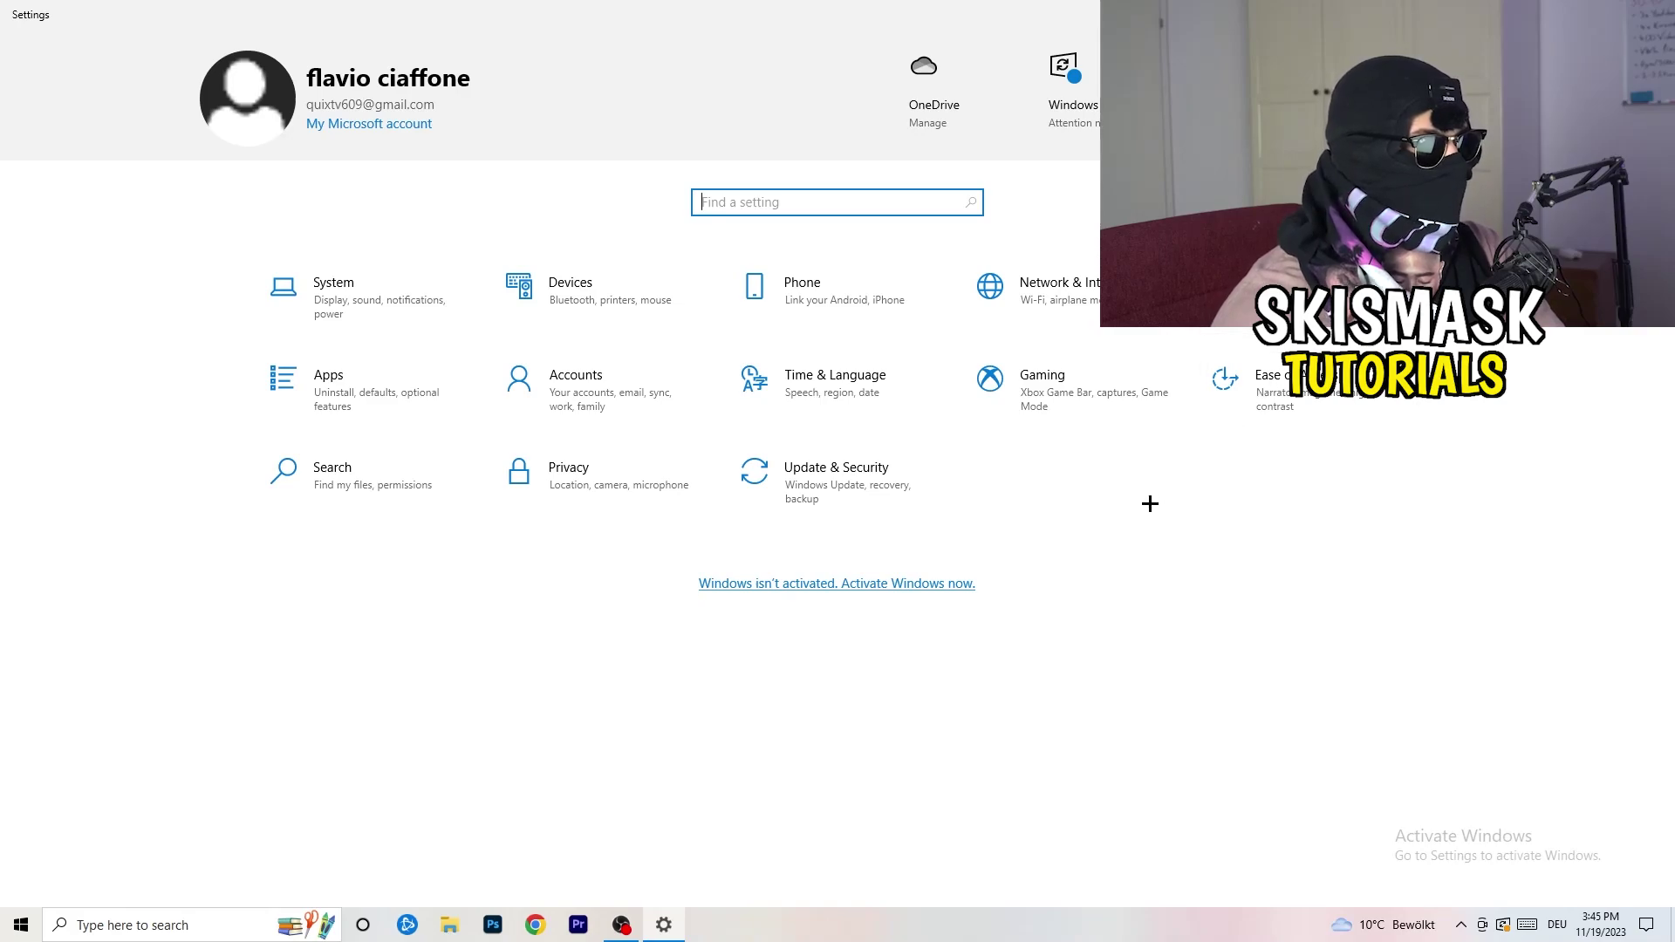
left_click(821, 479)
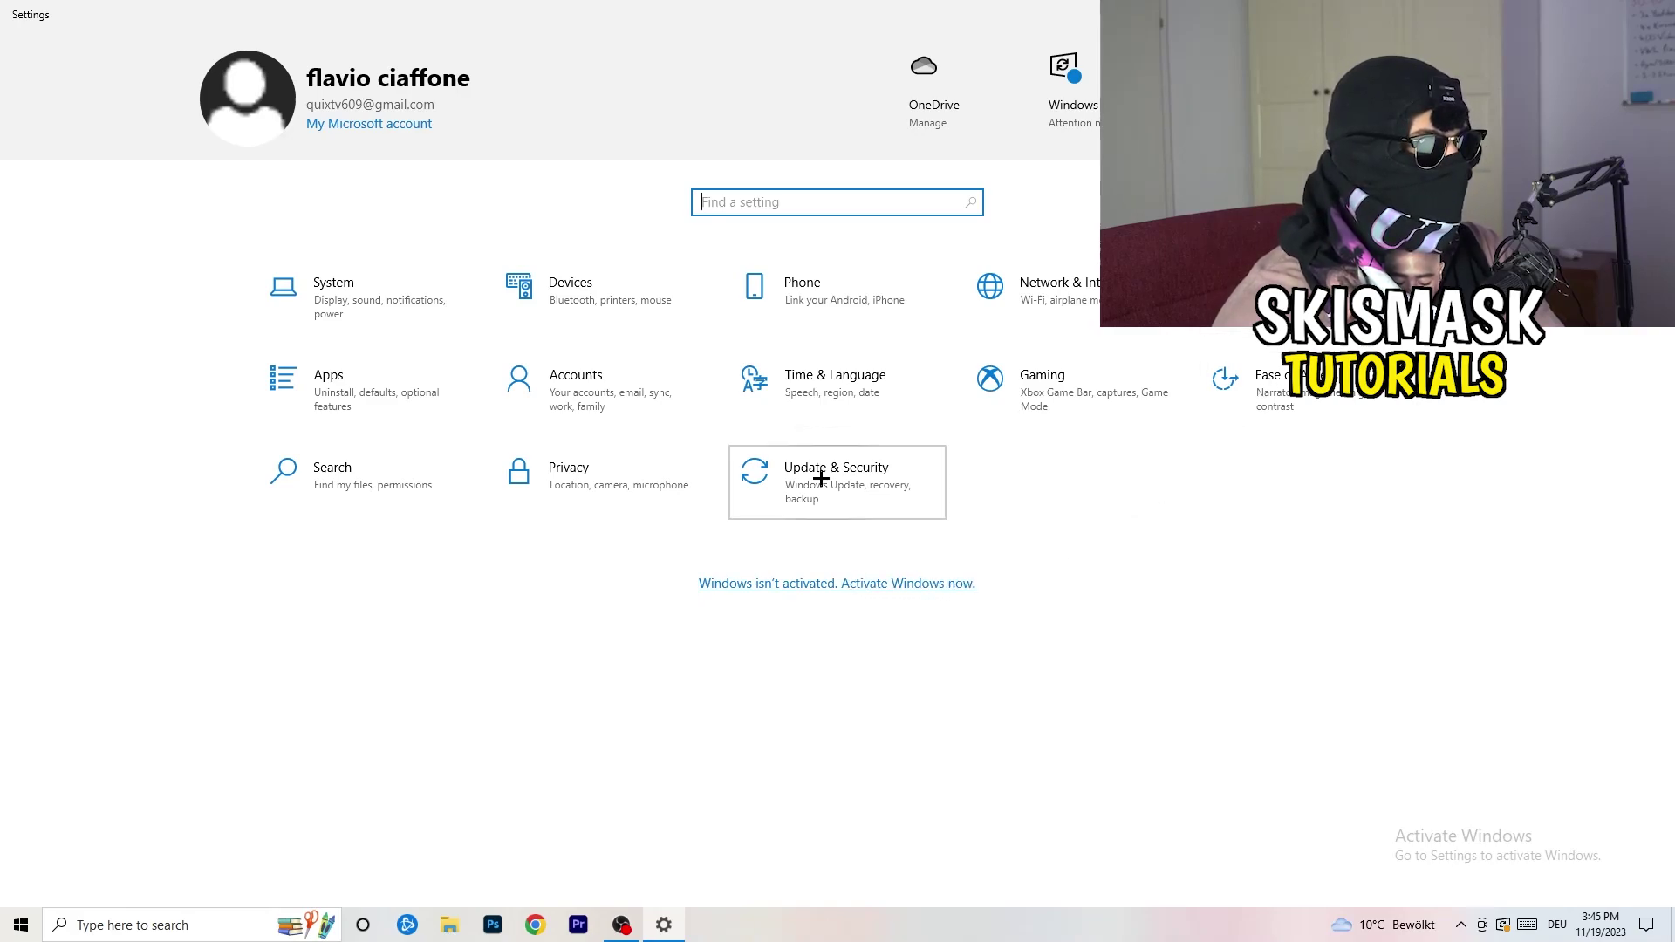